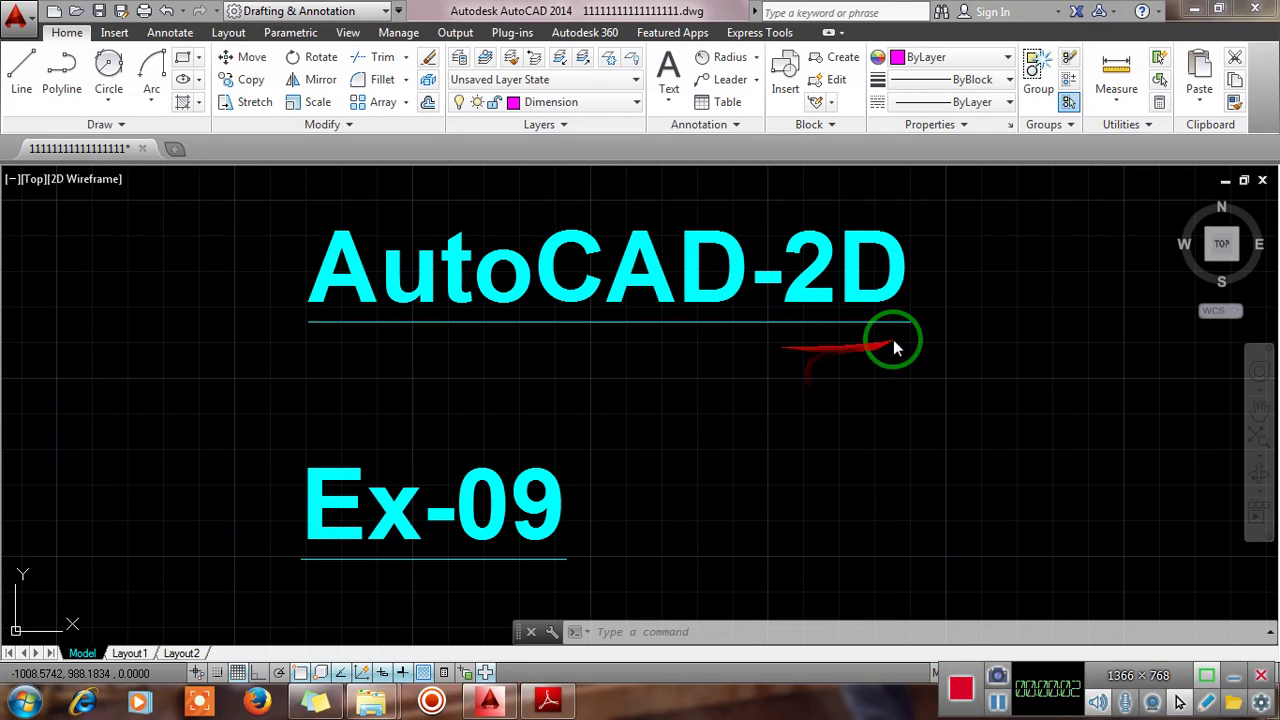
# Review the reference PDF, then start and cancel a first centre-diameter circle attempt.
pyautogui.click(555, 706)
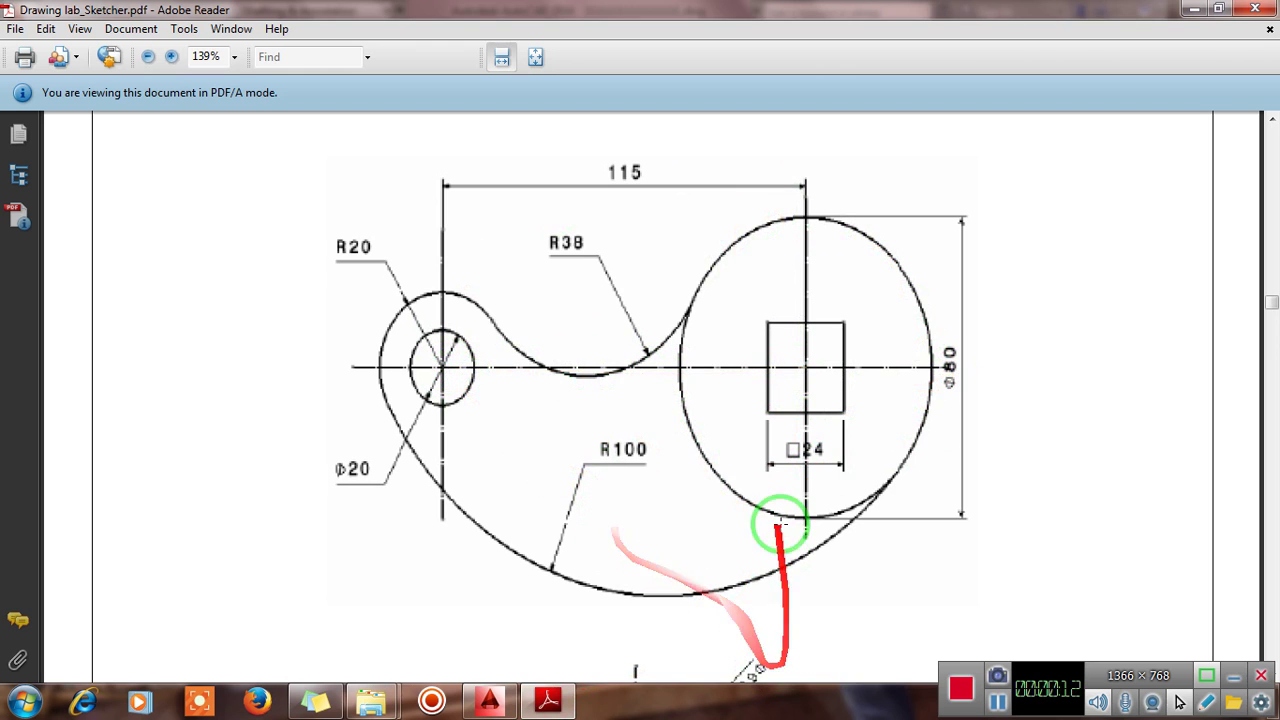
pyautogui.click(556, 704)
pyautogui.moveTo(497, 377); pyautogui.dragTo(977, 378, button='middle')
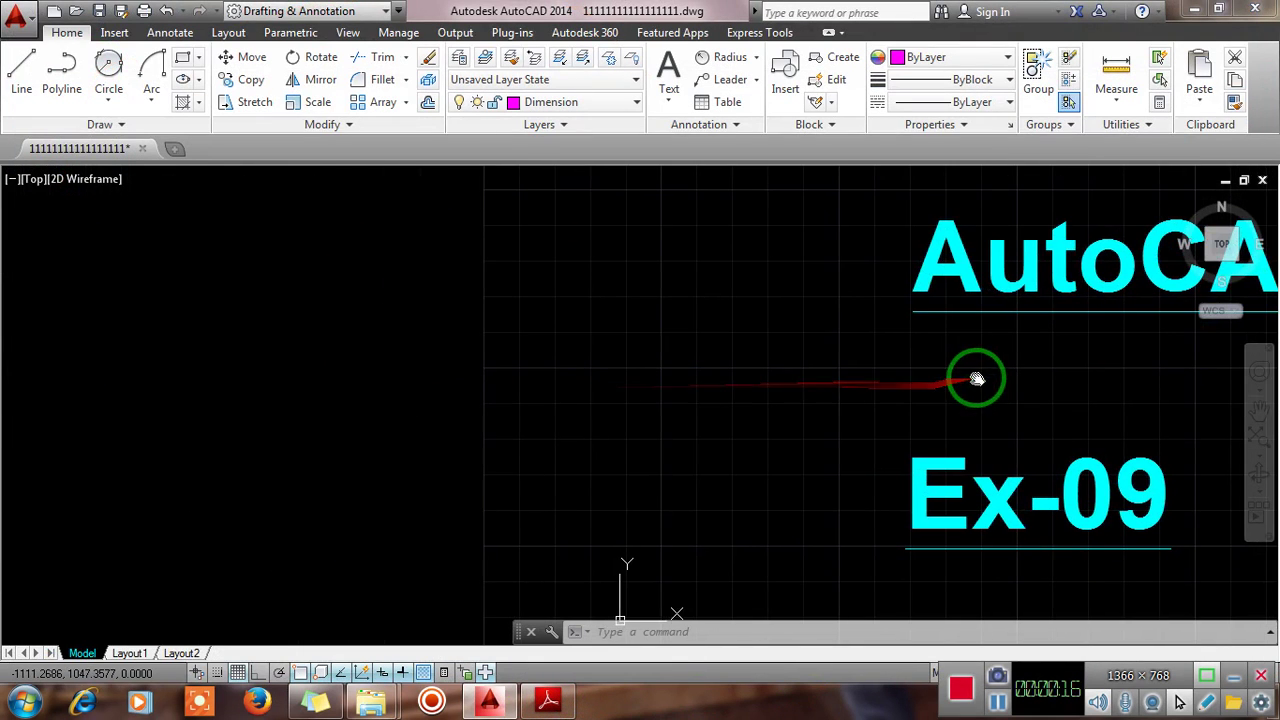
pyautogui.click(109, 98)
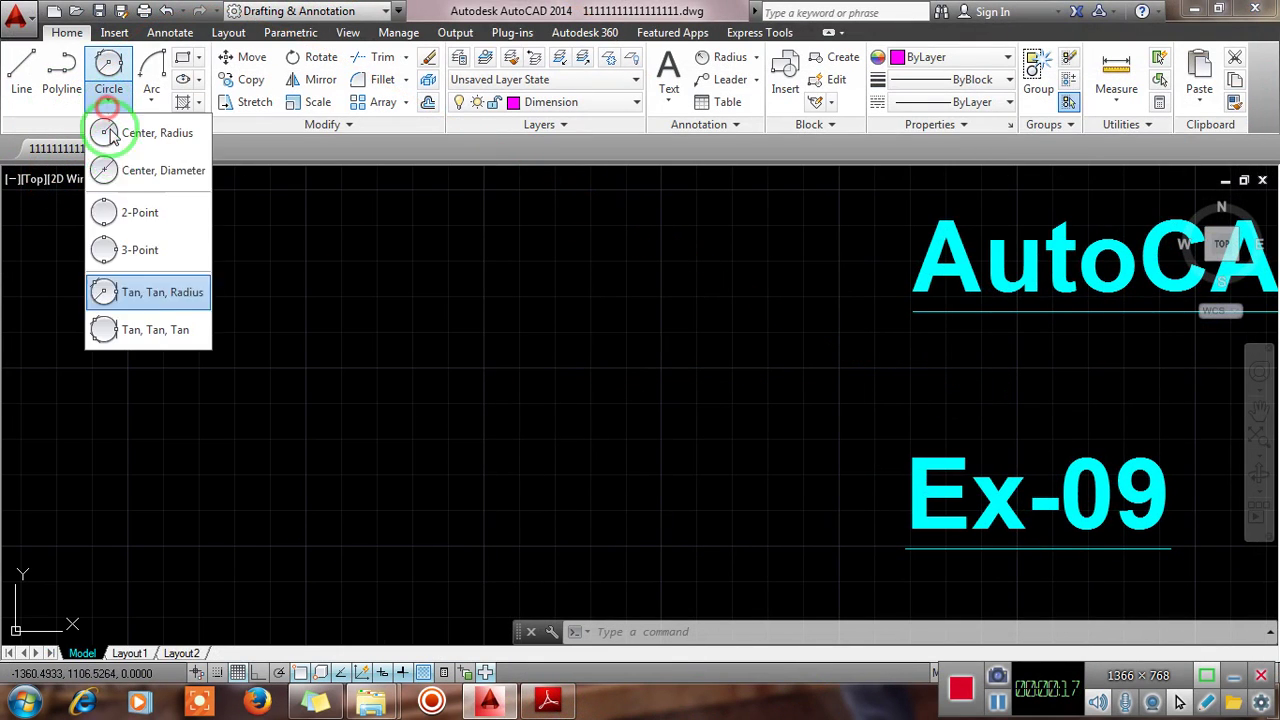
pyautogui.click(170, 171)
pyautogui.click(426, 356)
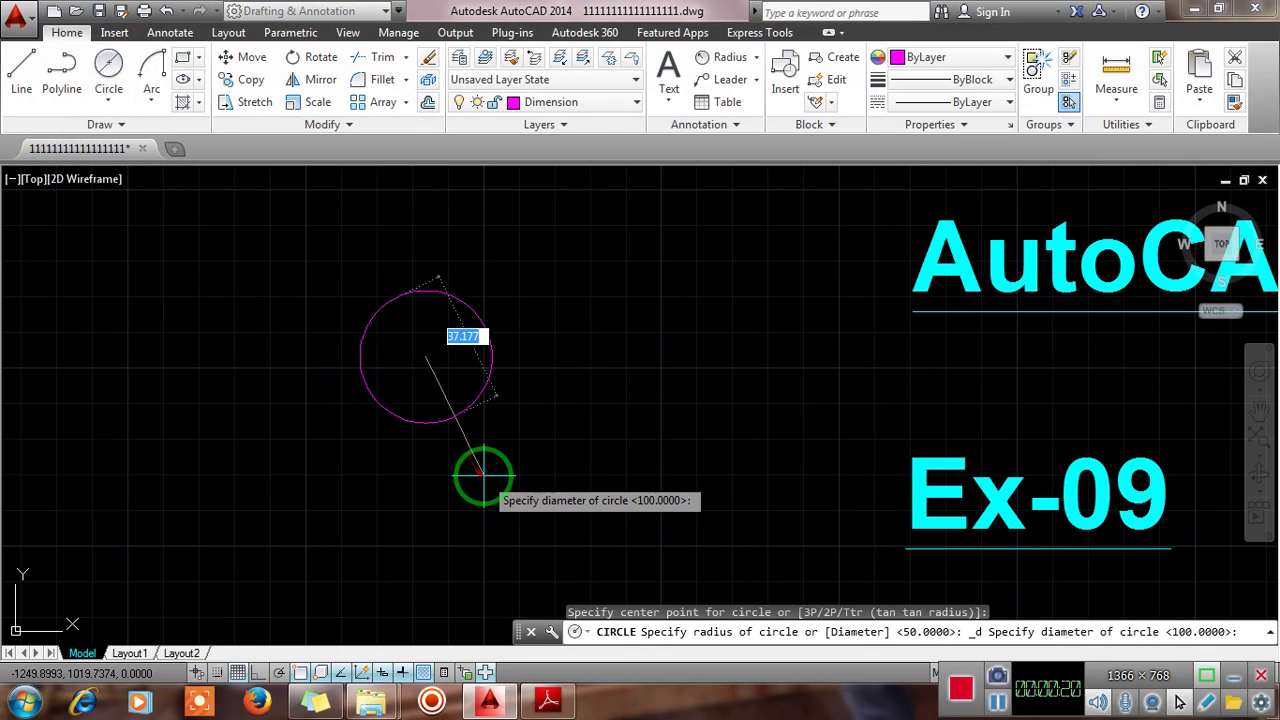
pyautogui.press('Escape')
# Make layer 0 current and draw an Ø80 circle by centre and diameter.
pyautogui.click(510, 103)
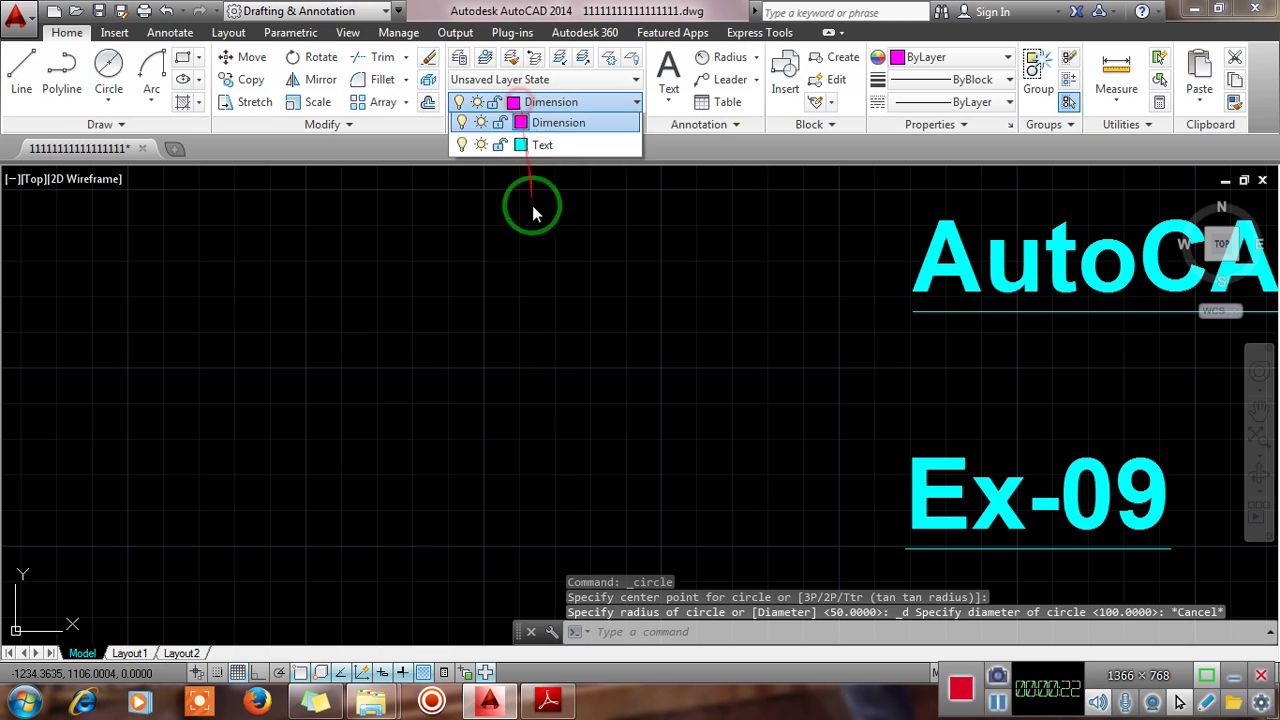
pyautogui.click(541, 125)
pyautogui.click(109, 95)
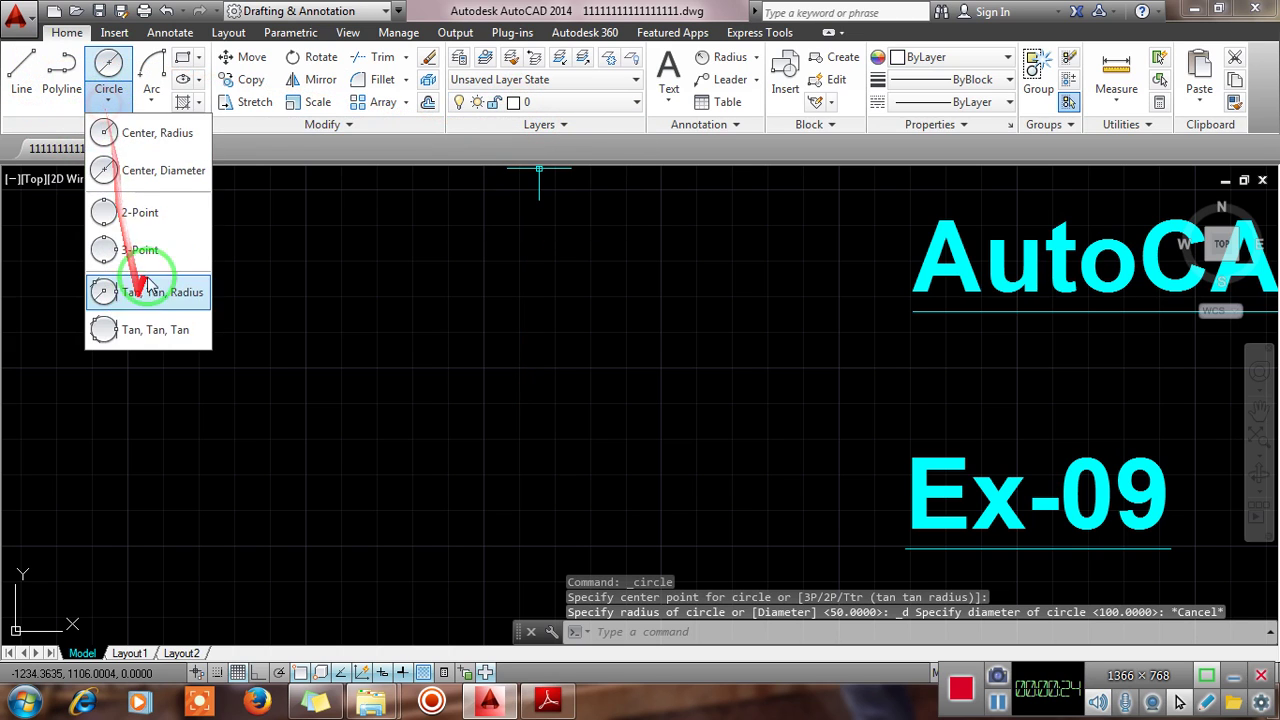
pyautogui.click(160, 172)
pyautogui.click(483, 368)
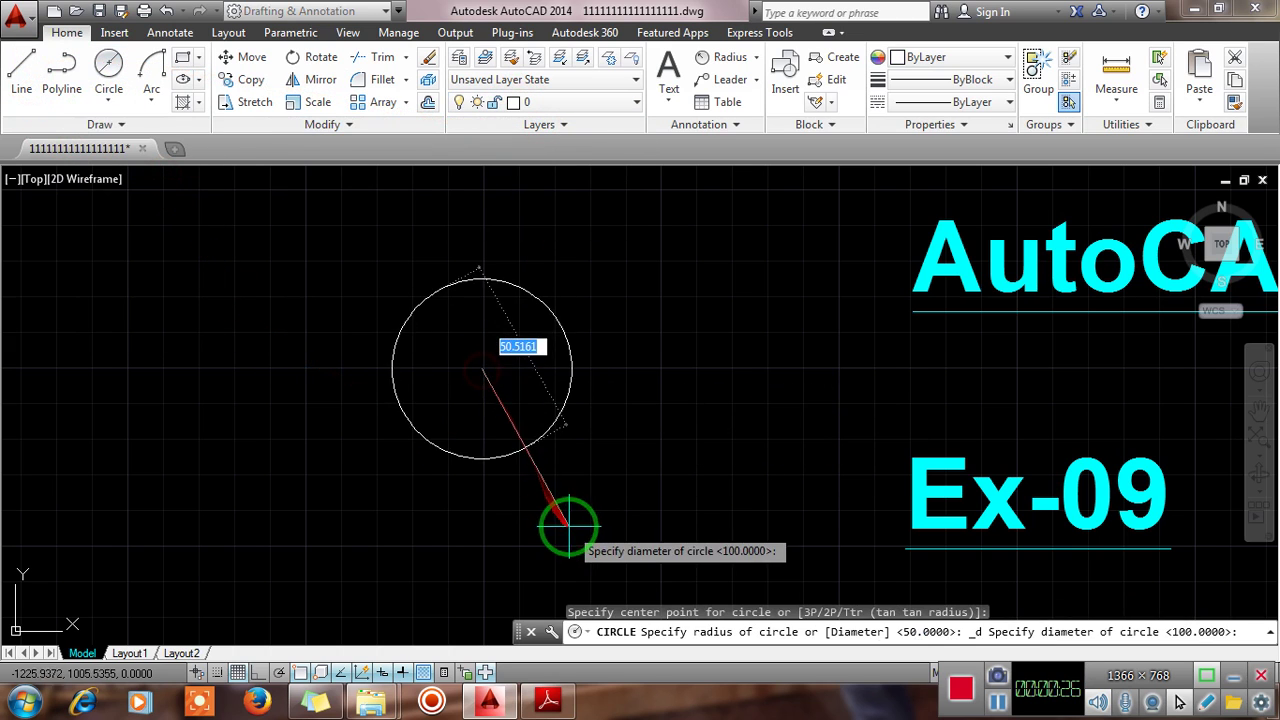
pyautogui.write('80')
pyautogui.press('Return')
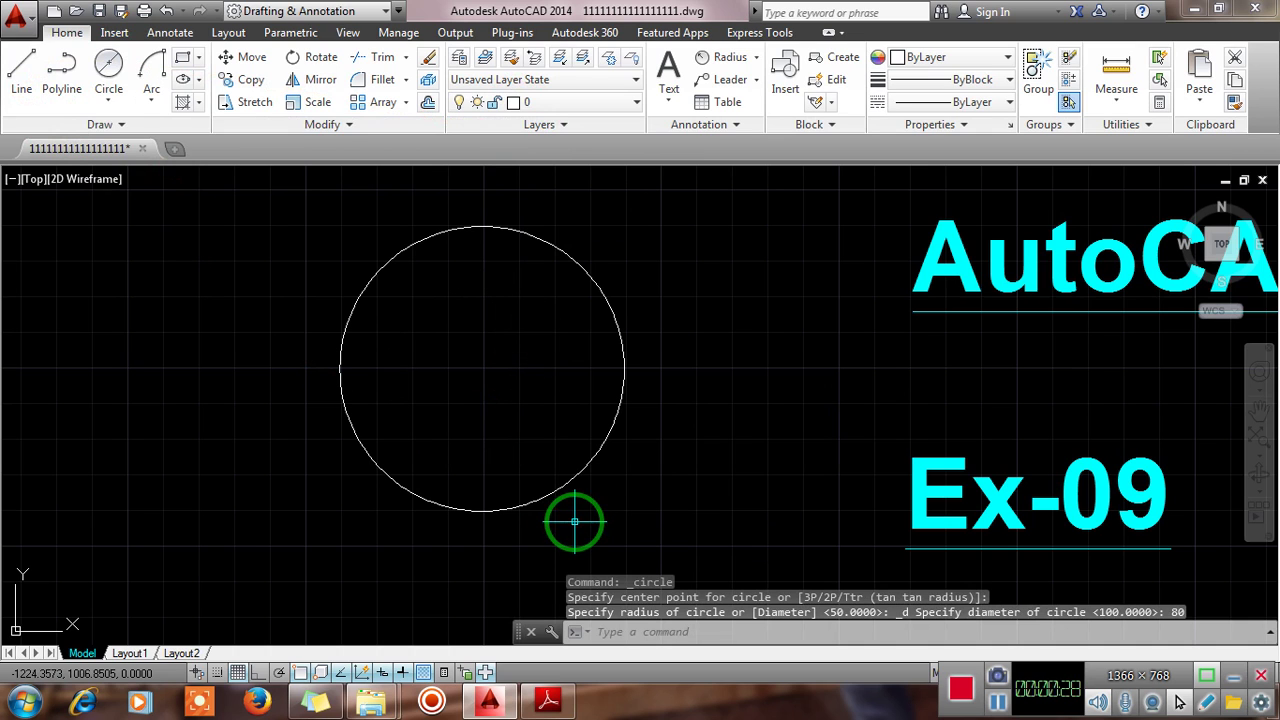
# Draw a 115-unit horizontal line leftward from the circle's centre with Ortho on.
pyautogui.moveTo(622, 342); pyautogui.dragTo(864, 364, button='middle')
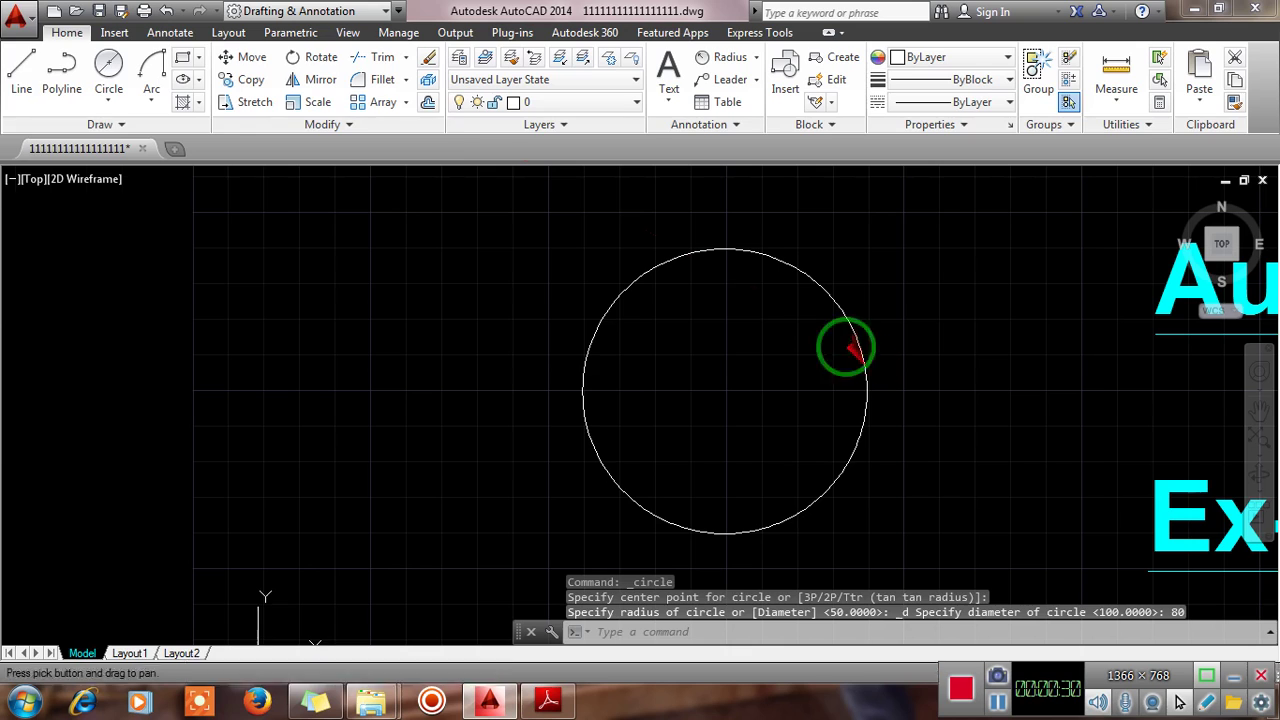
pyautogui.click(20, 70)
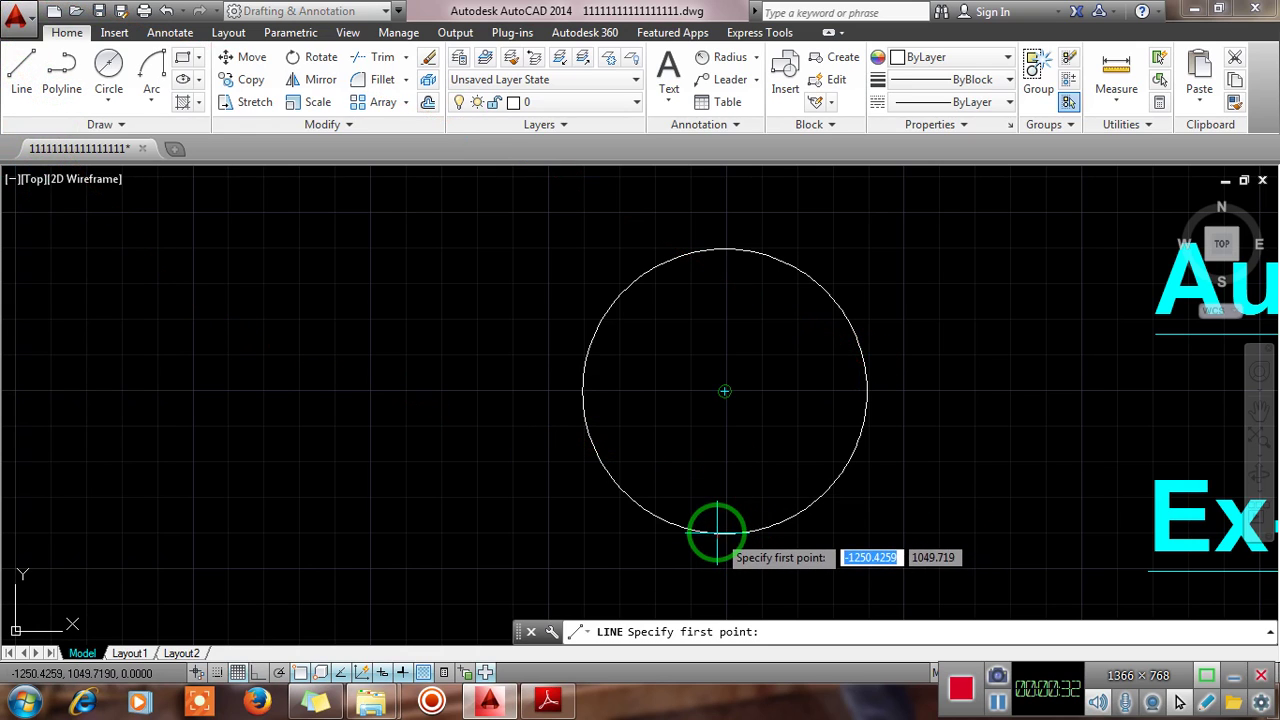
pyautogui.click(727, 391)
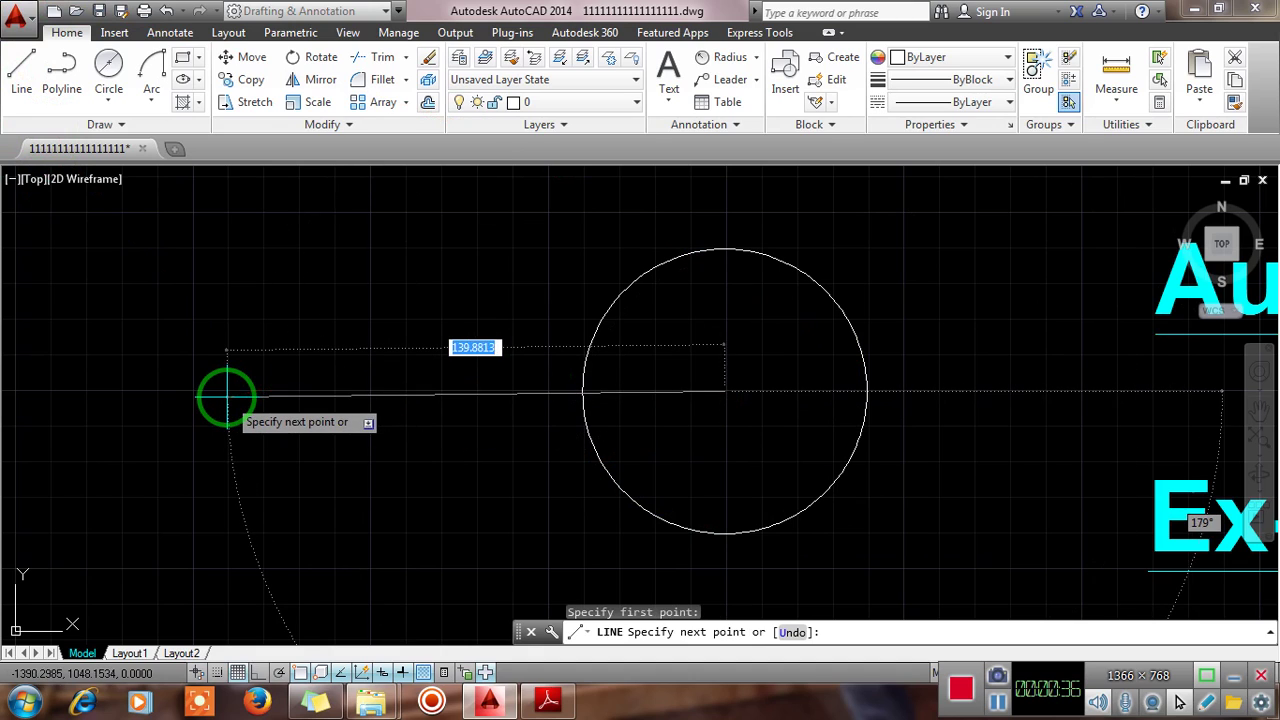
pyautogui.press('F8')
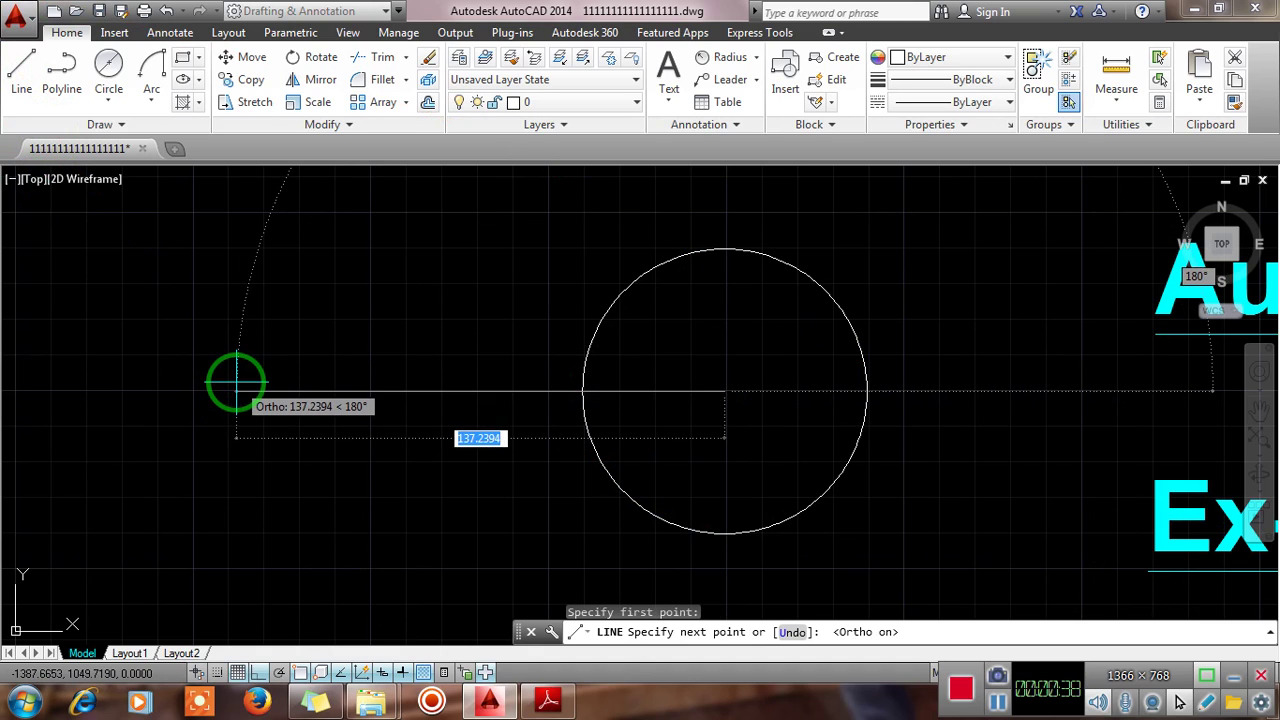
pyautogui.press('Return')
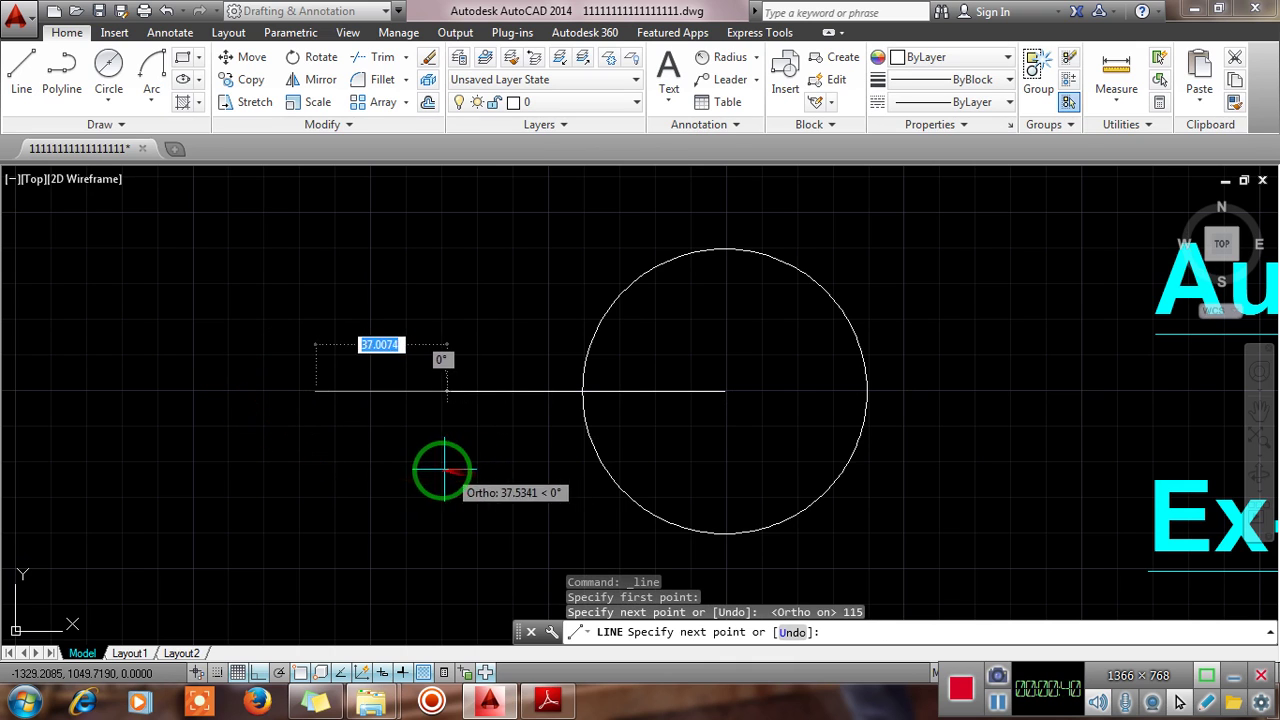
pyautogui.press('Escape')
pyautogui.press('Escape')
pyautogui.press('Escape')
pyautogui.moveTo(444, 478); pyautogui.dragTo(497, 481, button='middle')
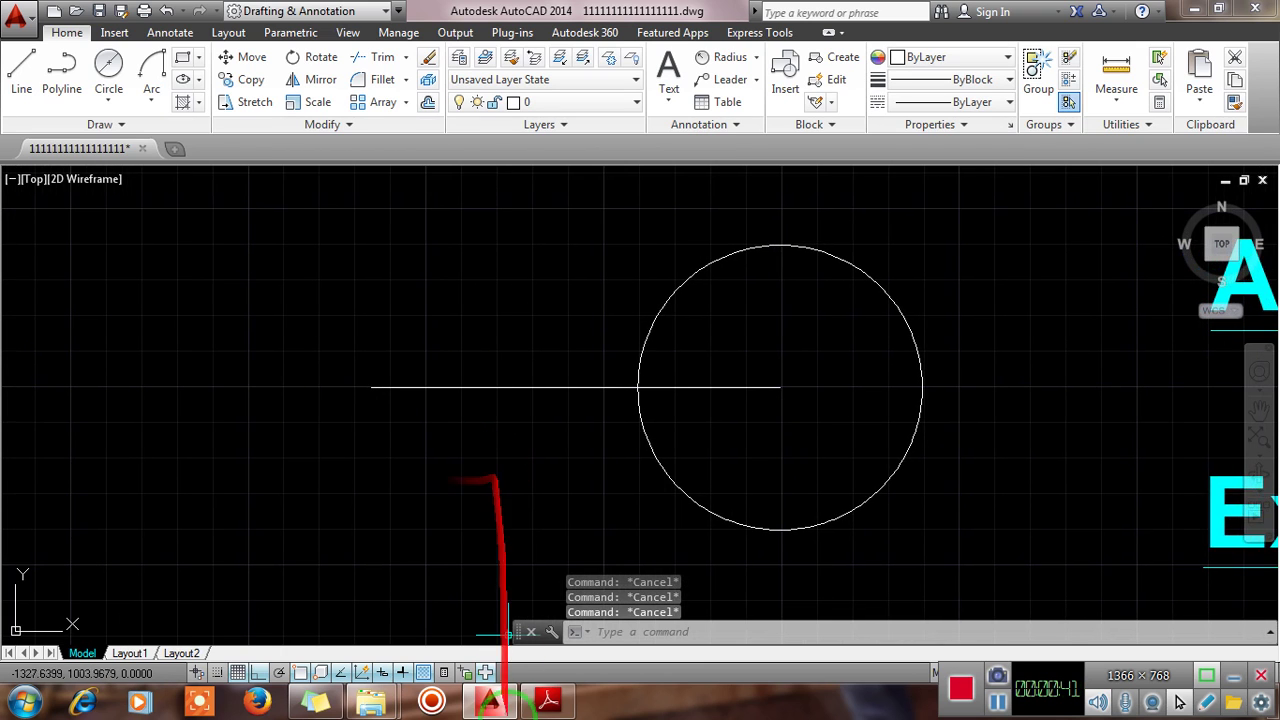
pyautogui.click(553, 706)
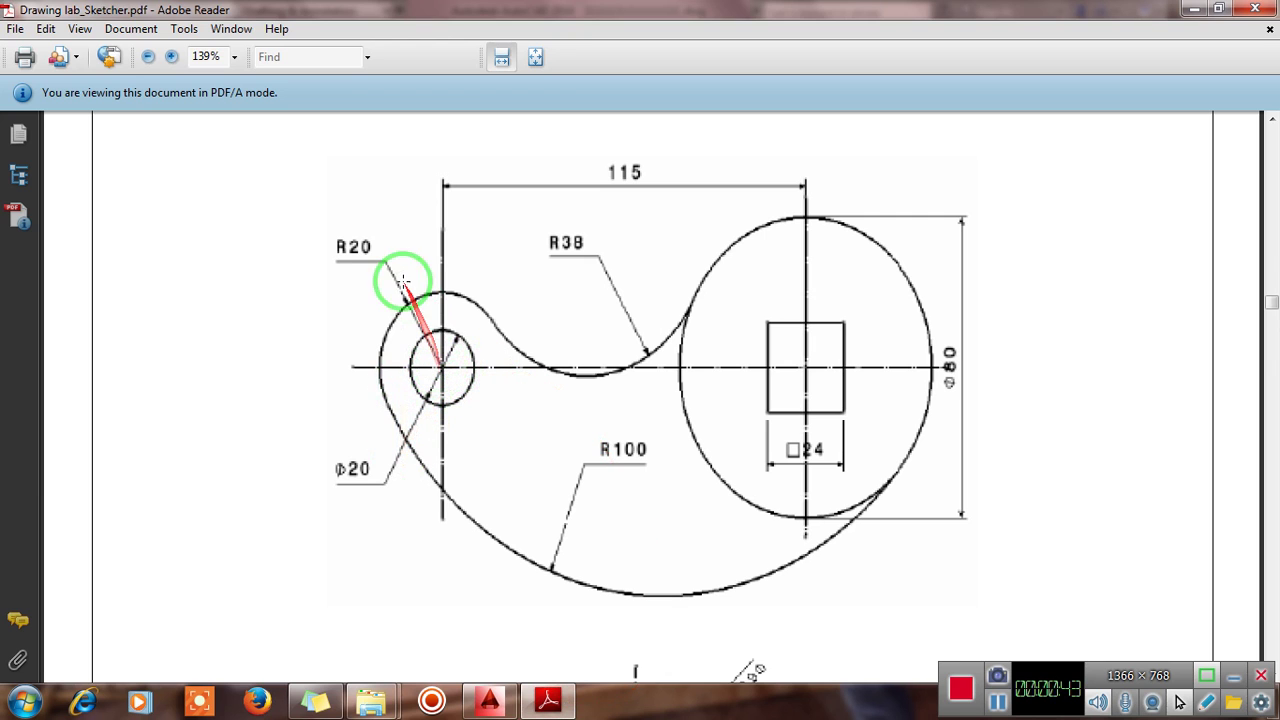
# Draw a radius-20 circle centred on the line's left endpoint.
pyautogui.click(566, 704)
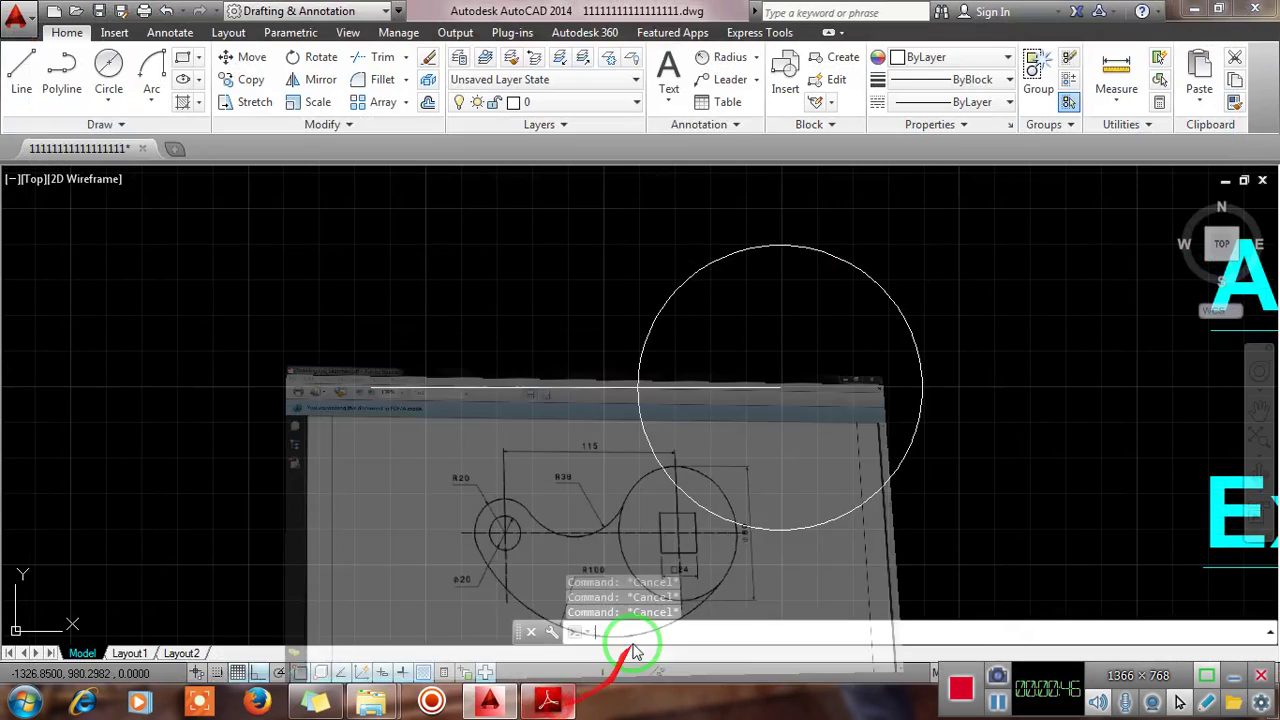
pyautogui.click(108, 102)
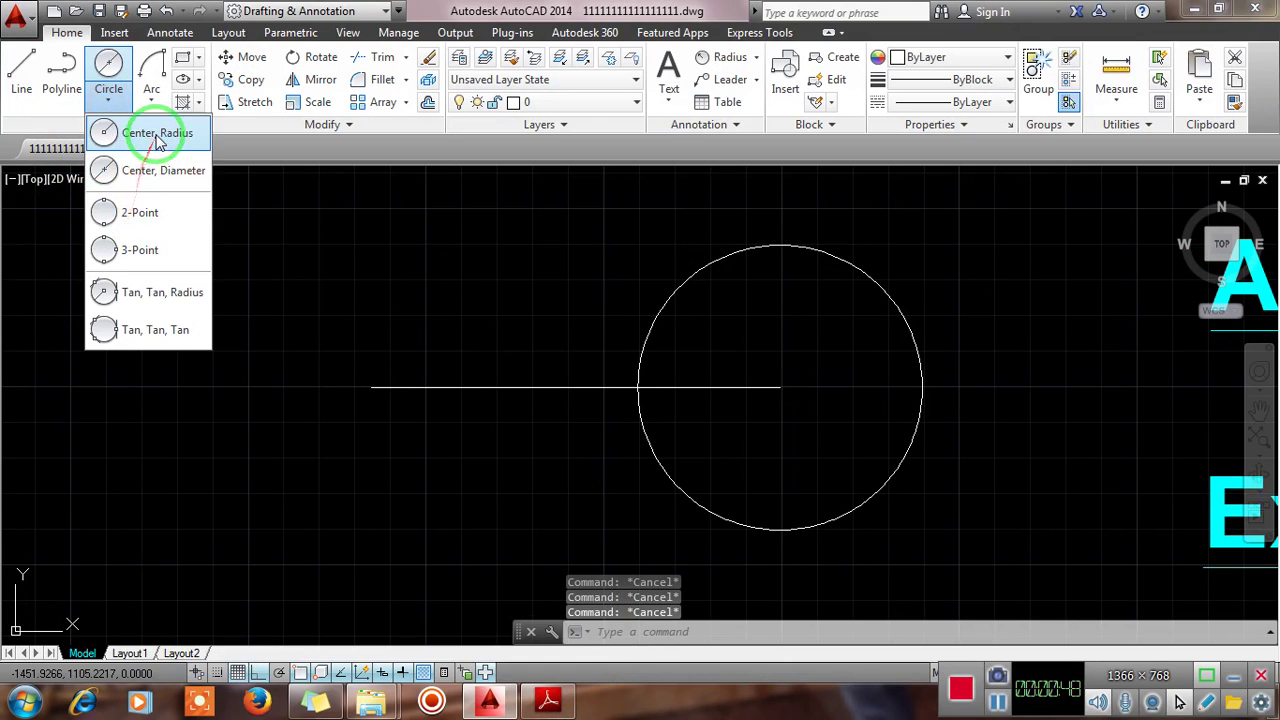
pyautogui.click(110, 133)
pyautogui.click(370, 388)
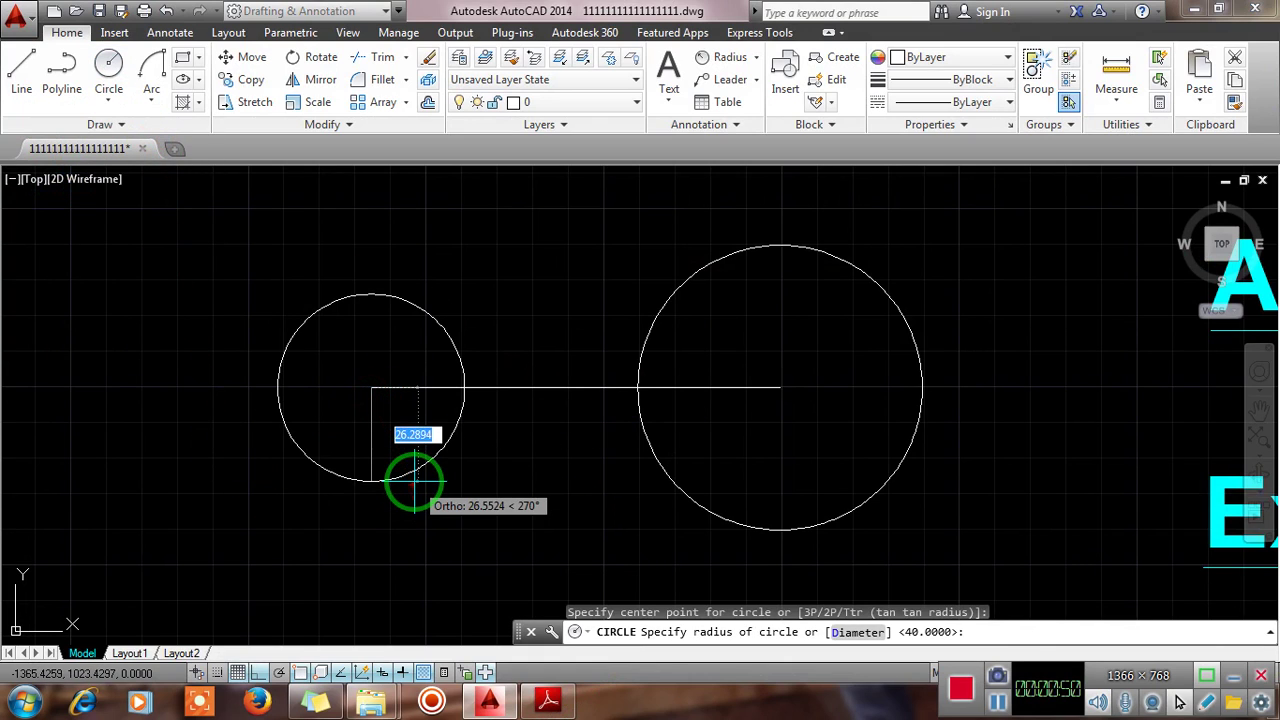
pyautogui.write('20')
pyautogui.press('Return')
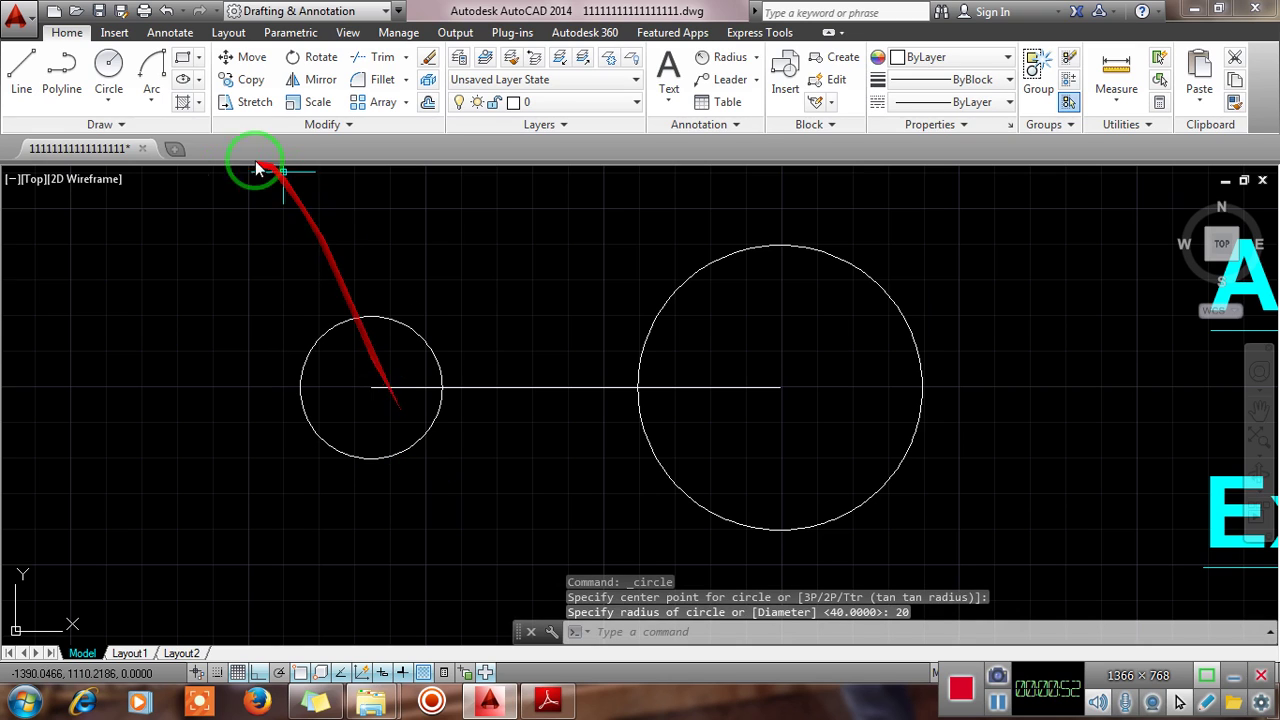
# Add a concentric Ø20 circle at the same point and compare with the reference PDF.
pyautogui.click(108, 97)
pyautogui.click(114, 163)
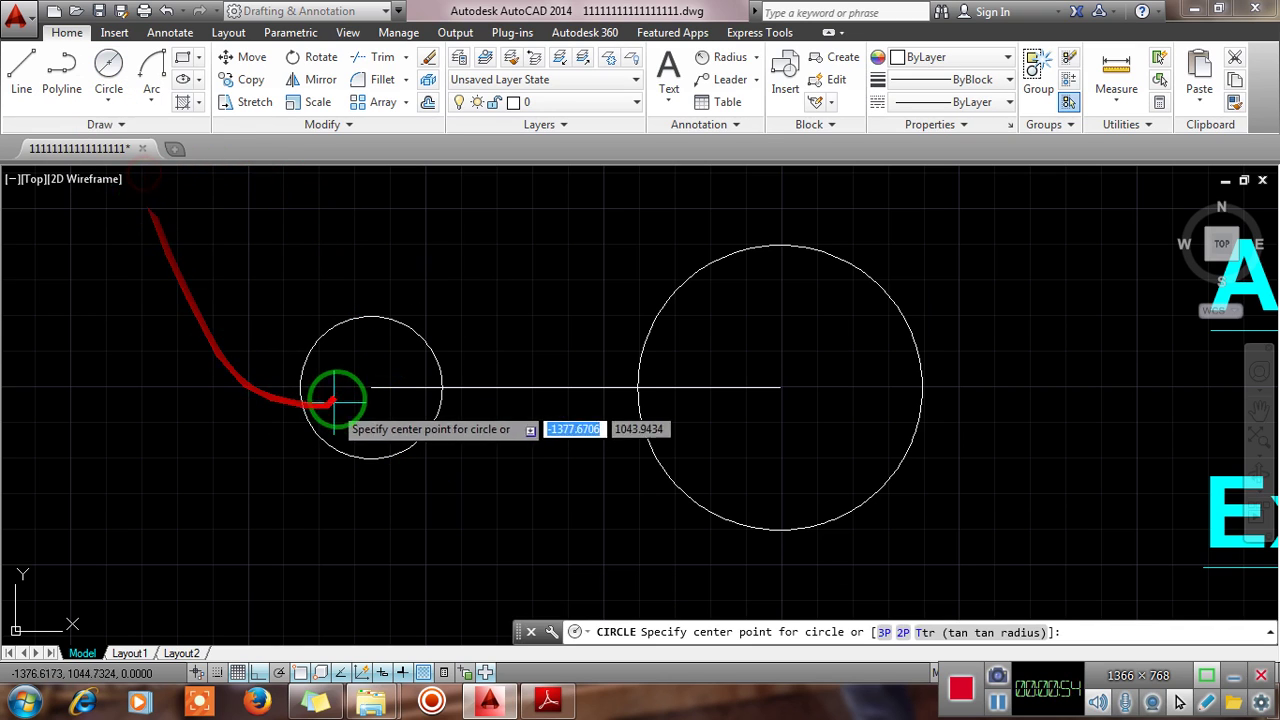
pyautogui.click(371, 387)
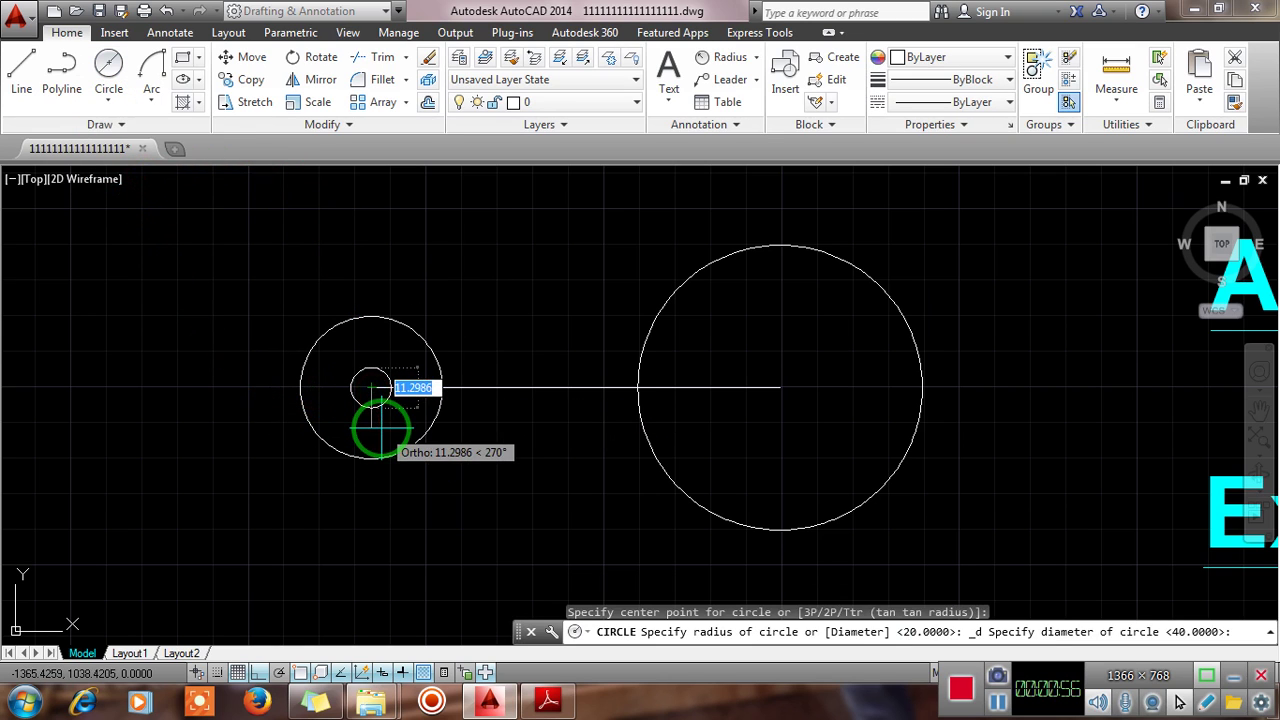
pyautogui.write('20')
pyautogui.press('Return')
pyautogui.press('Escape')
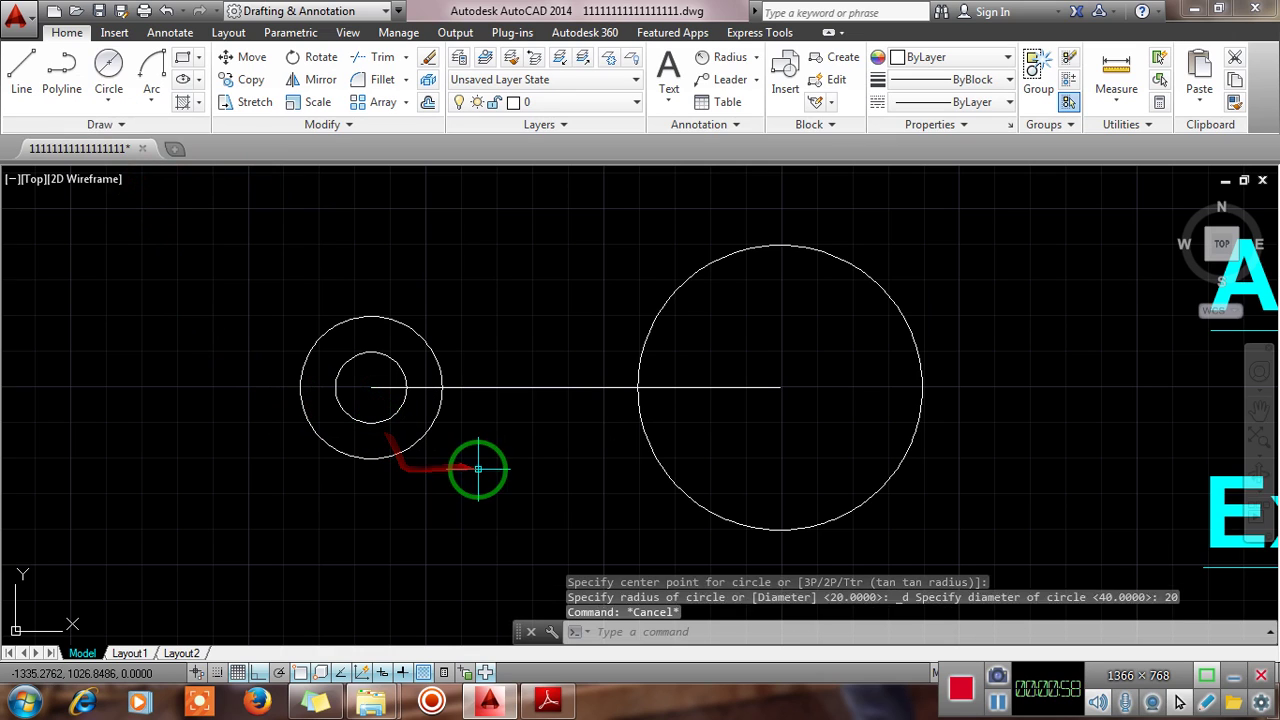
pyautogui.press('Escape')
pyautogui.press('Escape')
pyautogui.moveTo(527, 433); pyautogui.dragTo(530, 453, button='middle')
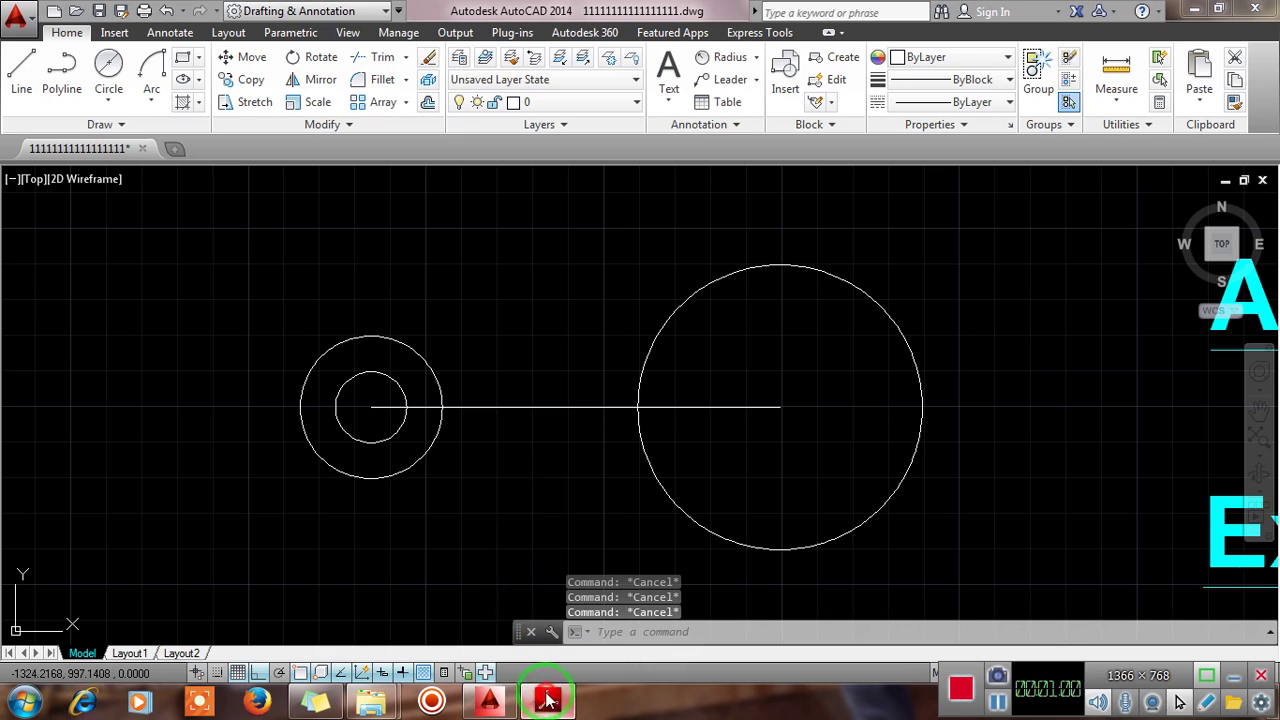
pyautogui.click(548, 702)
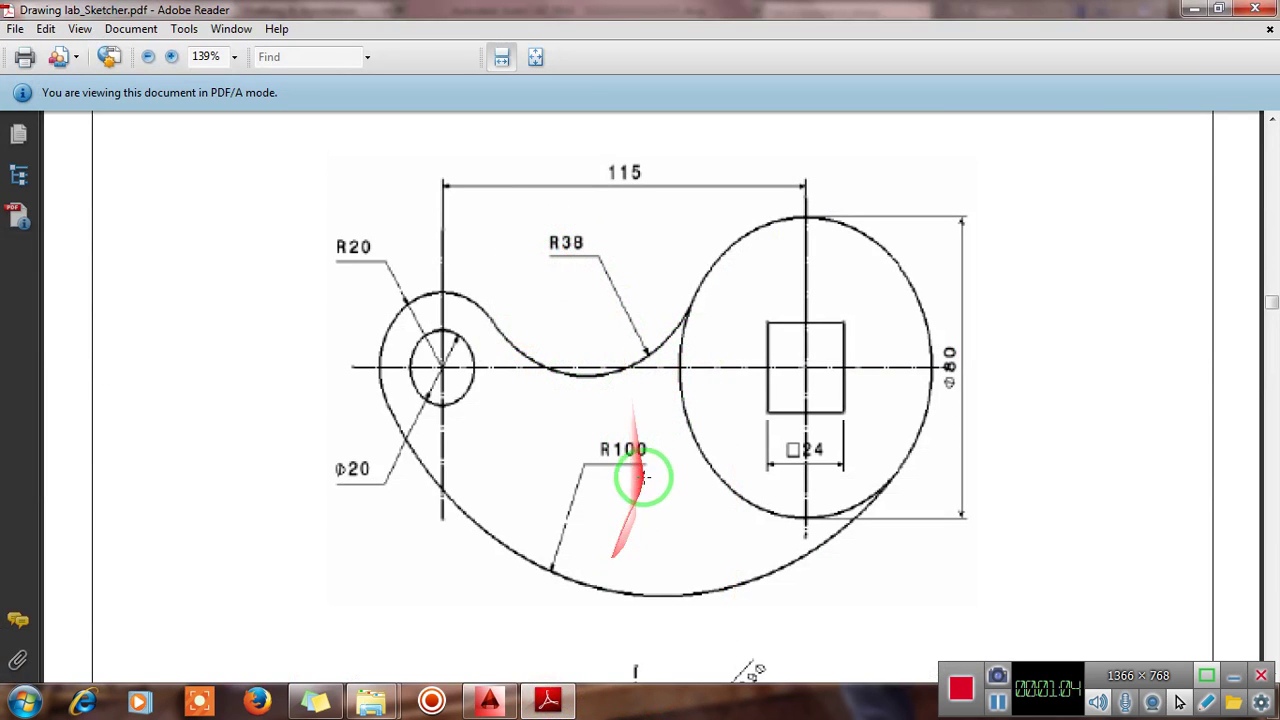
pyautogui.click(548, 702)
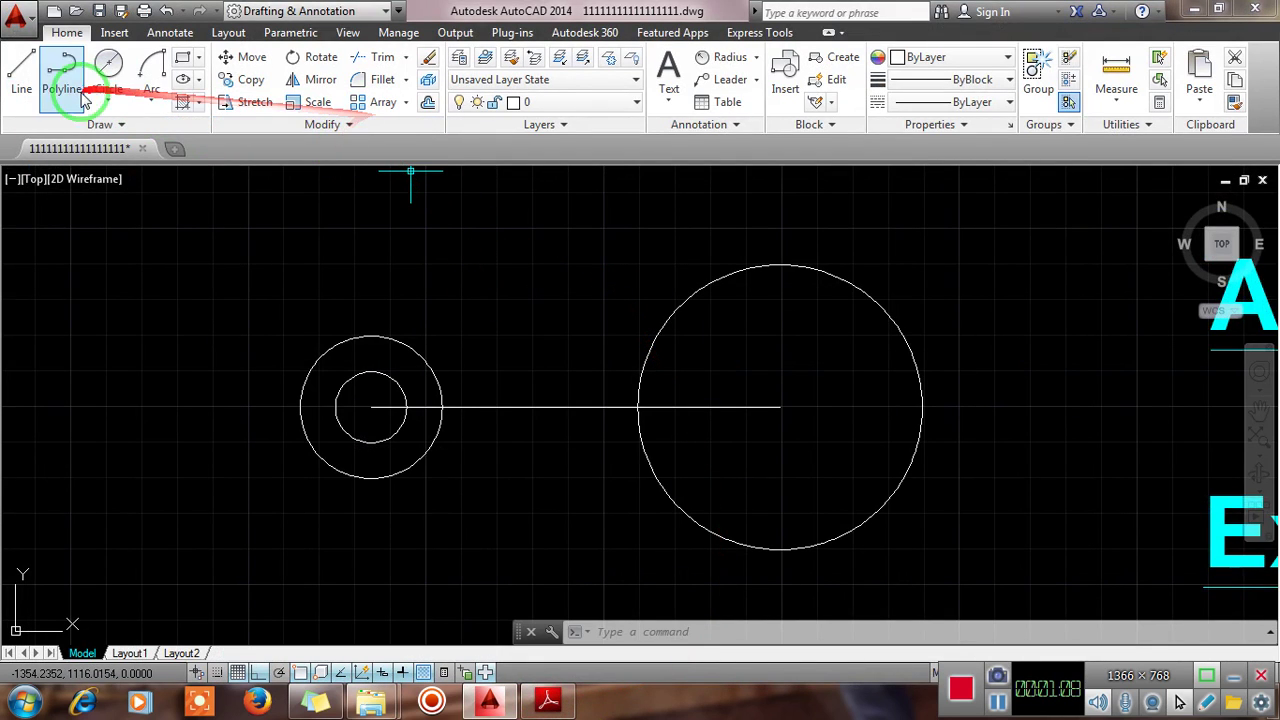
# Draw an R38 circle tangent to the left R20 circle and the Ø80 circle.
pyautogui.click(110, 108)
pyautogui.click(178, 291)
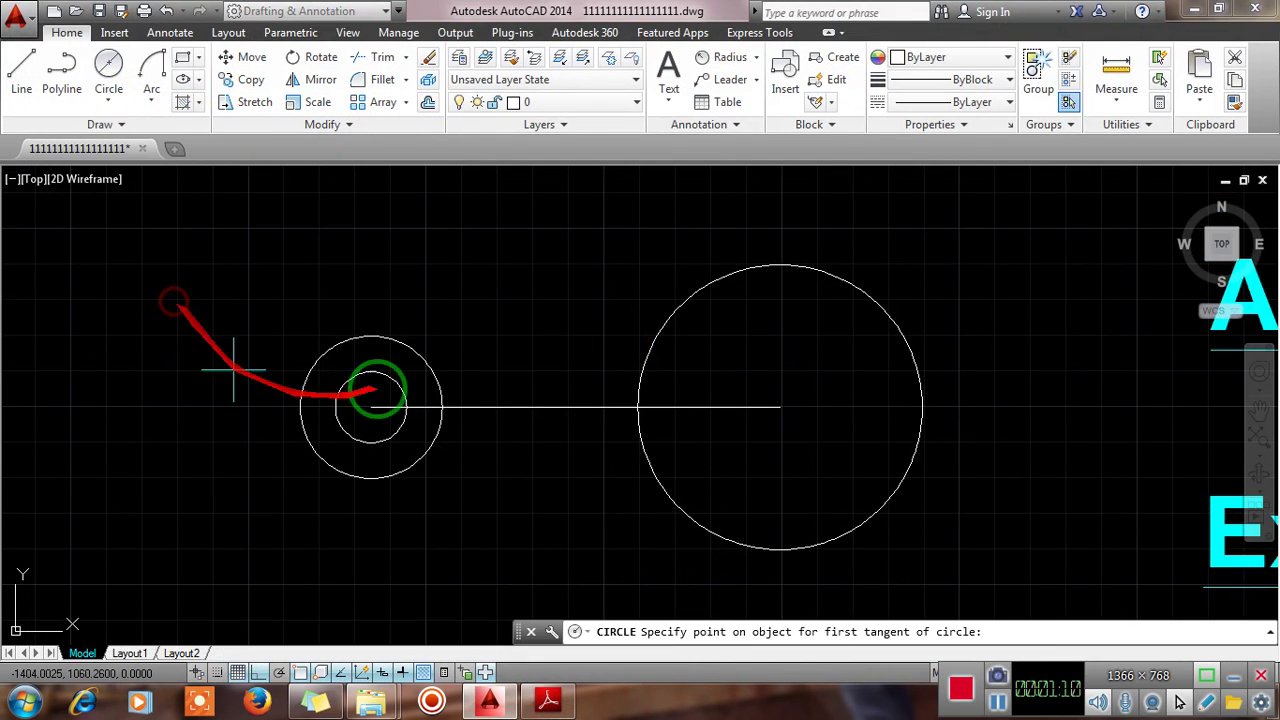
pyautogui.click(405, 345)
pyautogui.click(664, 306)
pyautogui.write('38')
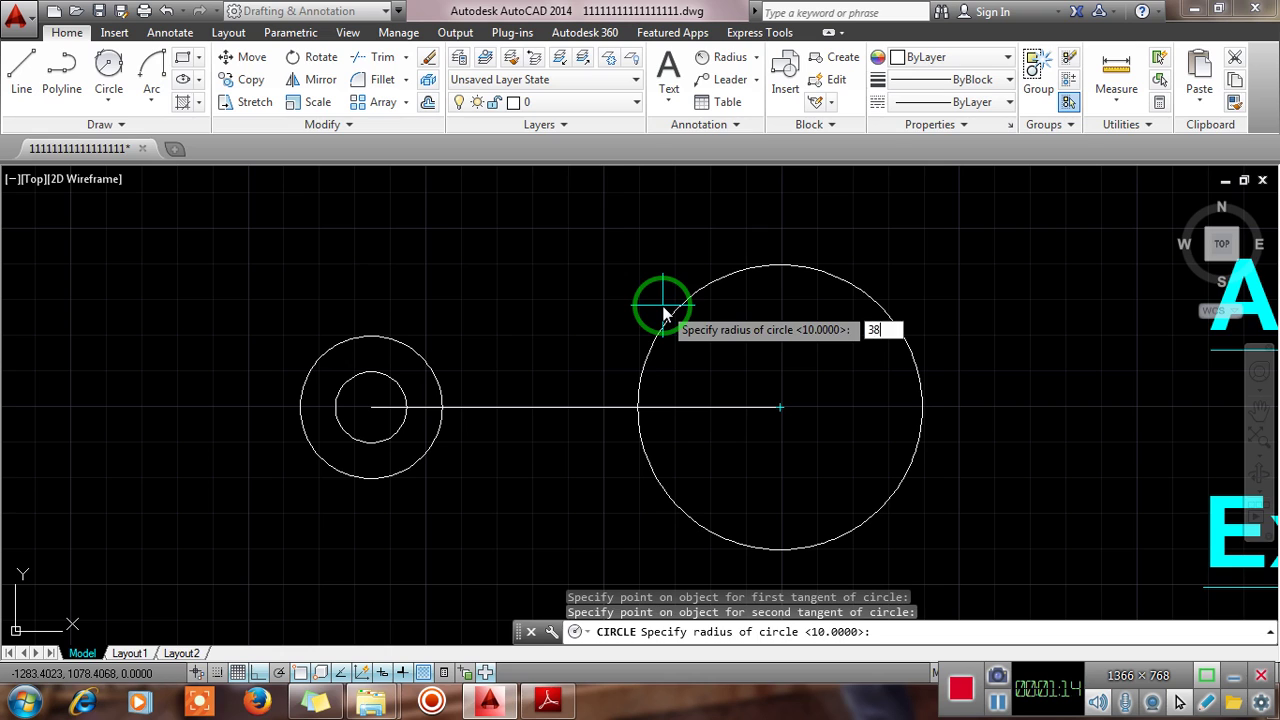
pyautogui.press('Return')
# Check the reference PDF before starting another Tan, Tan, Radius circle.
pyautogui.click(105, 108)
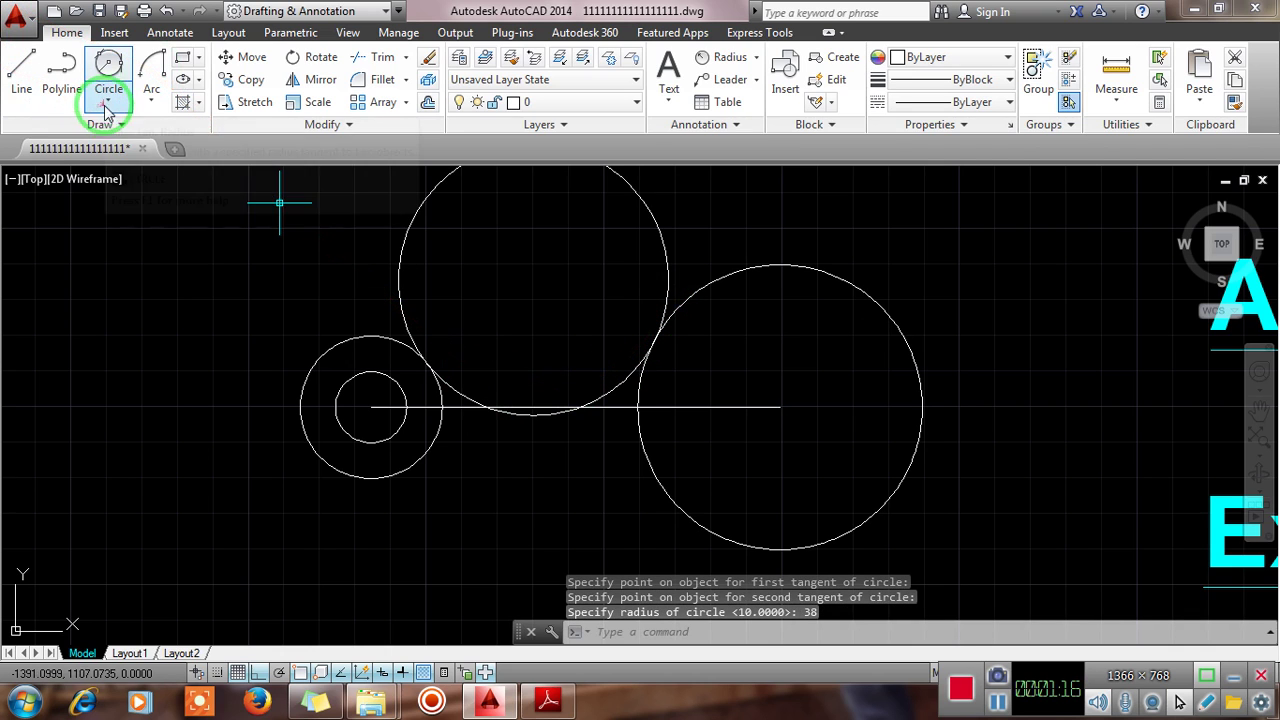
pyautogui.click(105, 108)
pyautogui.click(555, 705)
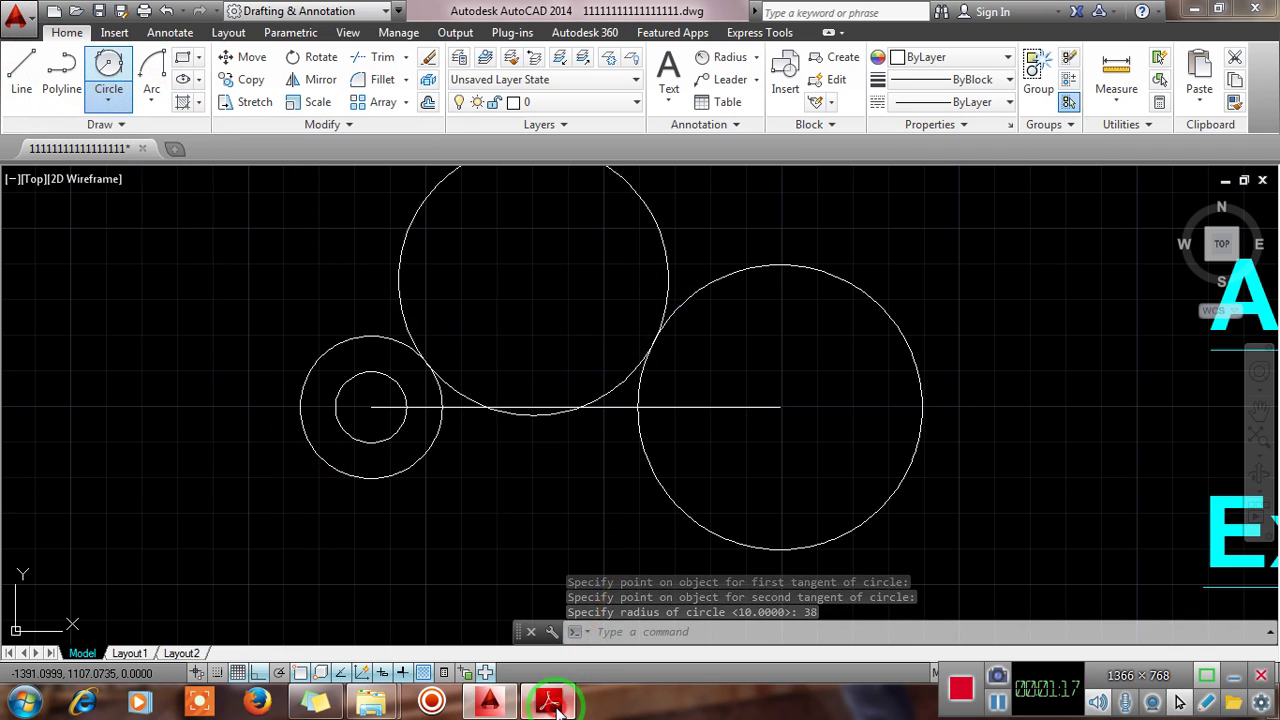
pyautogui.click(658, 545)
pyautogui.click(553, 700)
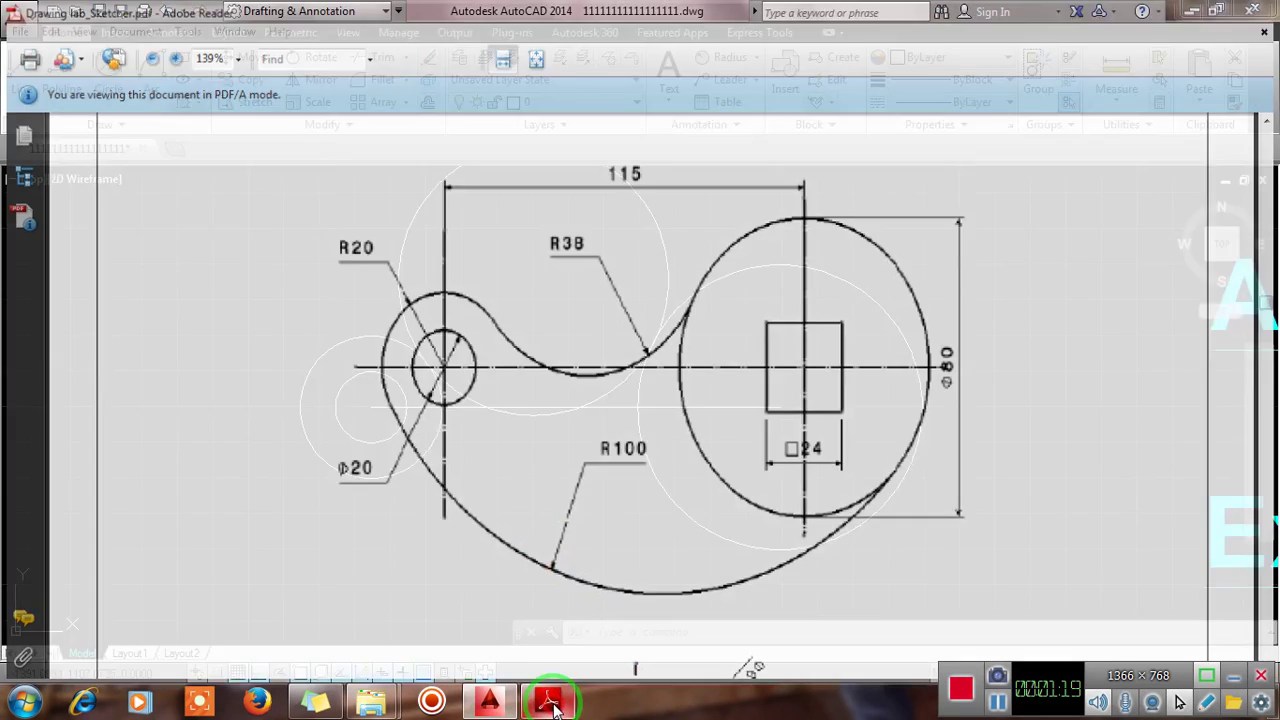
pyautogui.click(108, 68)
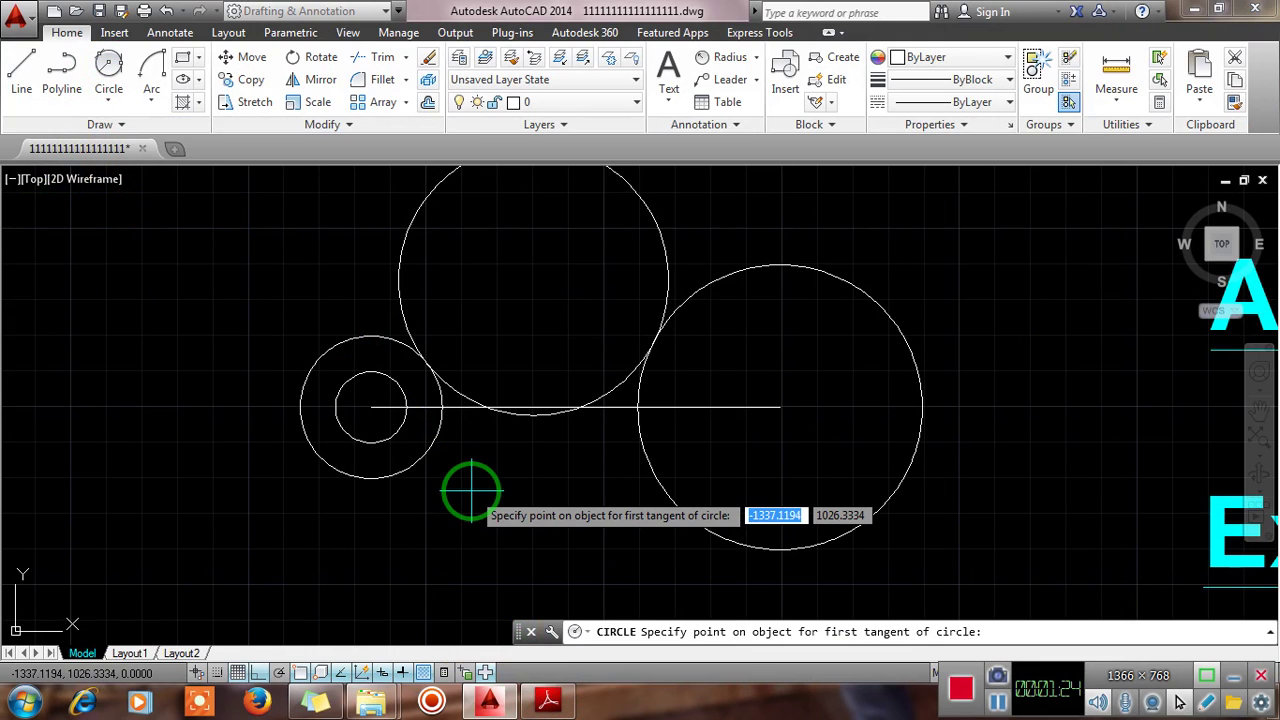
# Draw an R100 circle tangent to the small R20 circle and the large Ø80 circle.
pyautogui.click(321, 450)
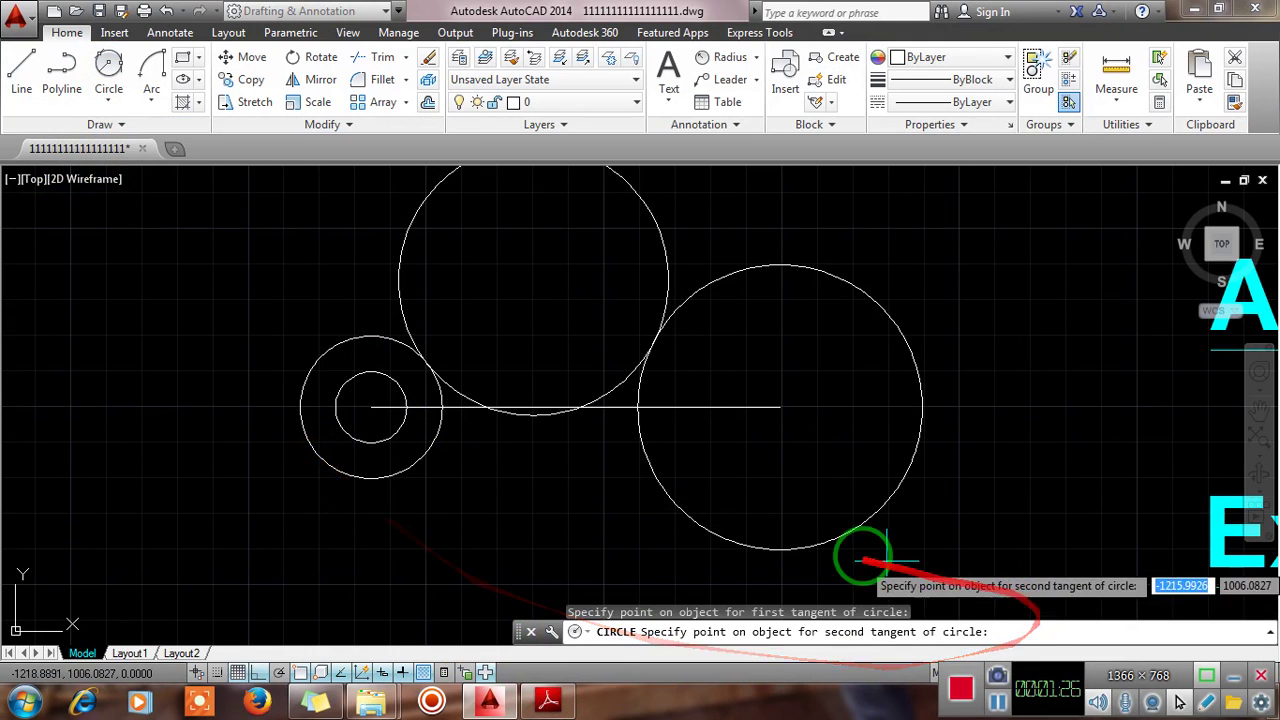
pyautogui.click(857, 523)
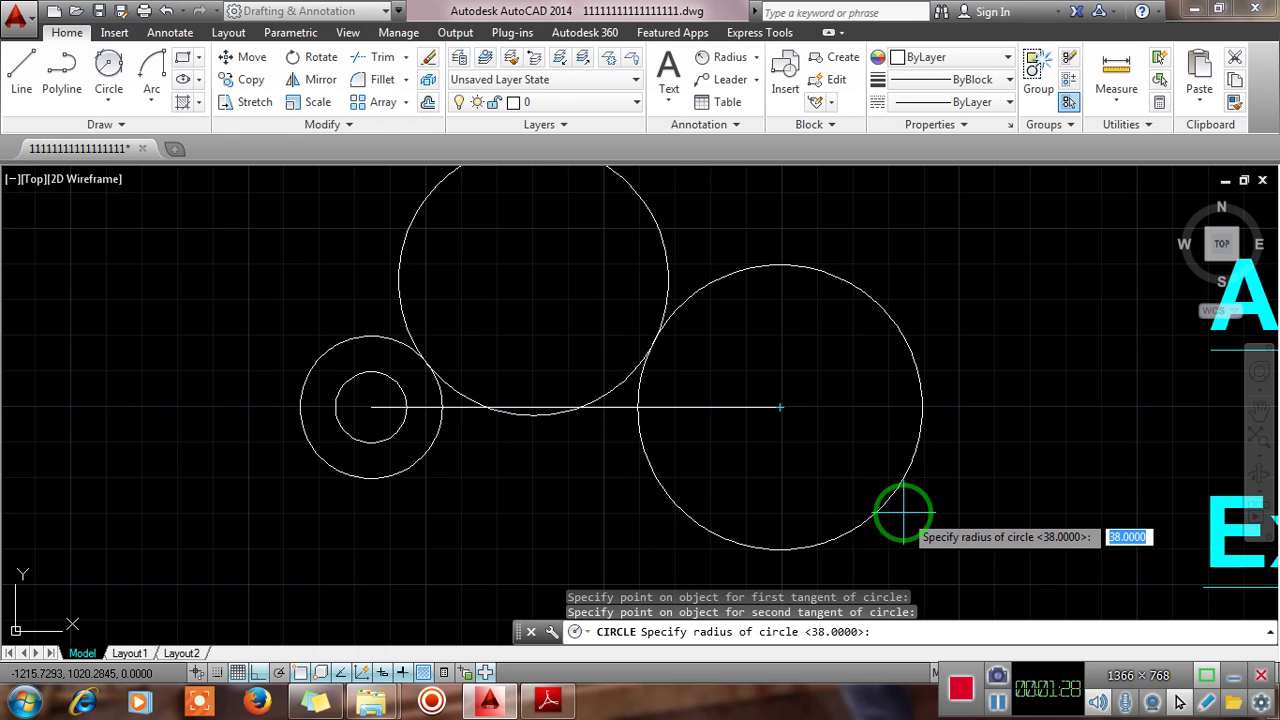
pyautogui.press('Return')
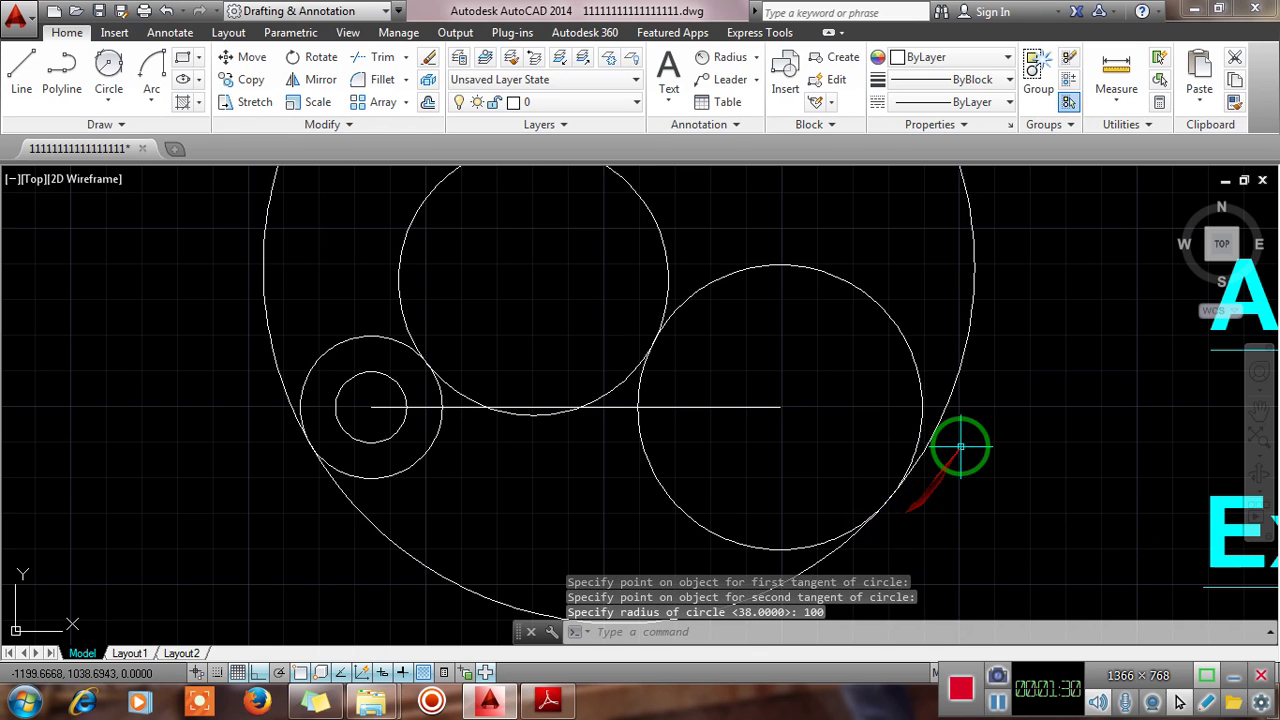
pyautogui.scroll(2, 960, 447)
pyautogui.scroll(-3, 958, 440)
pyautogui.scroll(-2, 904, 436)
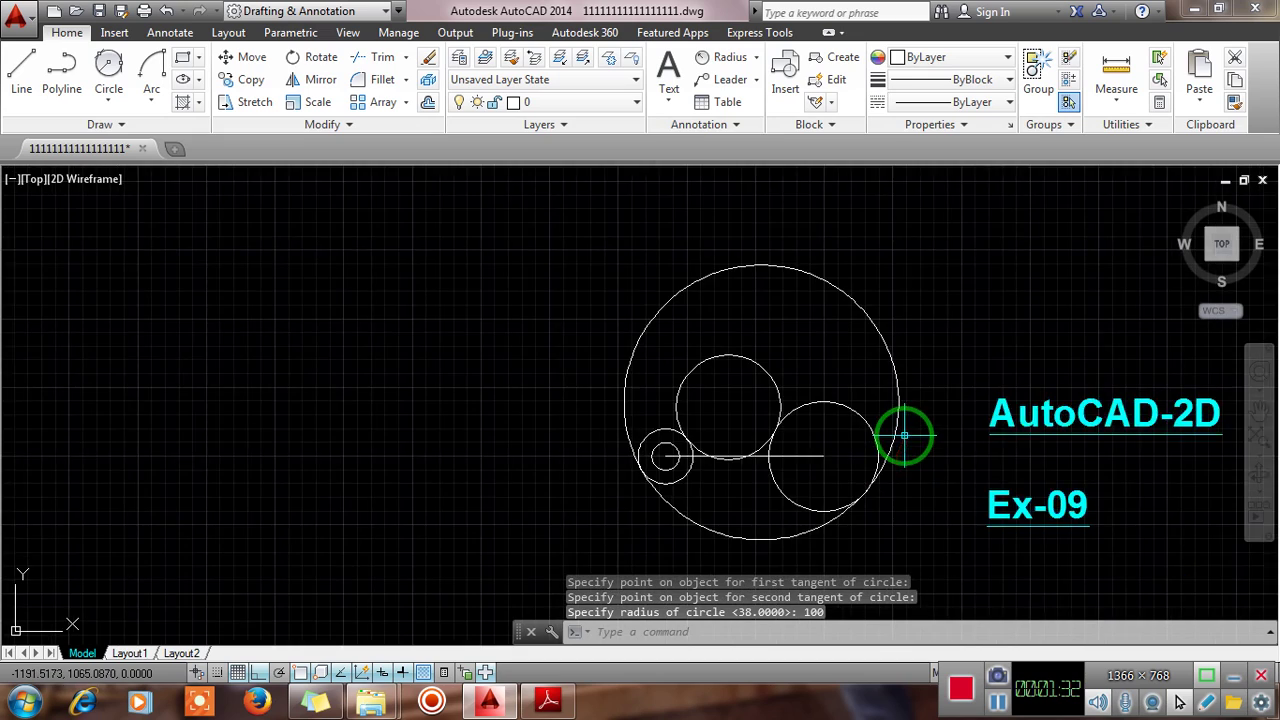
pyautogui.moveTo(904, 436); pyautogui.dragTo(808, 371, button='middle')
# Trim the R38 and R100 circles and line pieces into connecting arcs, using all objects as edges.
pyautogui.click(372, 57)
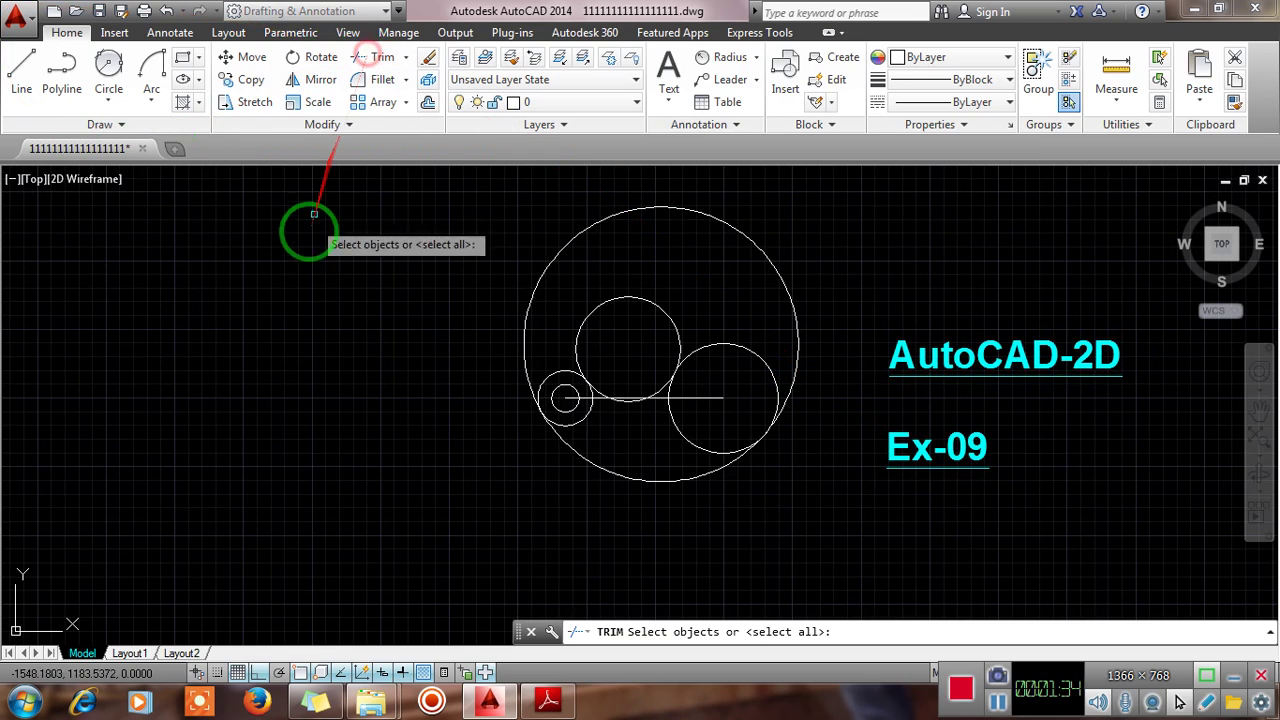
pyautogui.rightClick(313, 213)
pyautogui.click(608, 215)
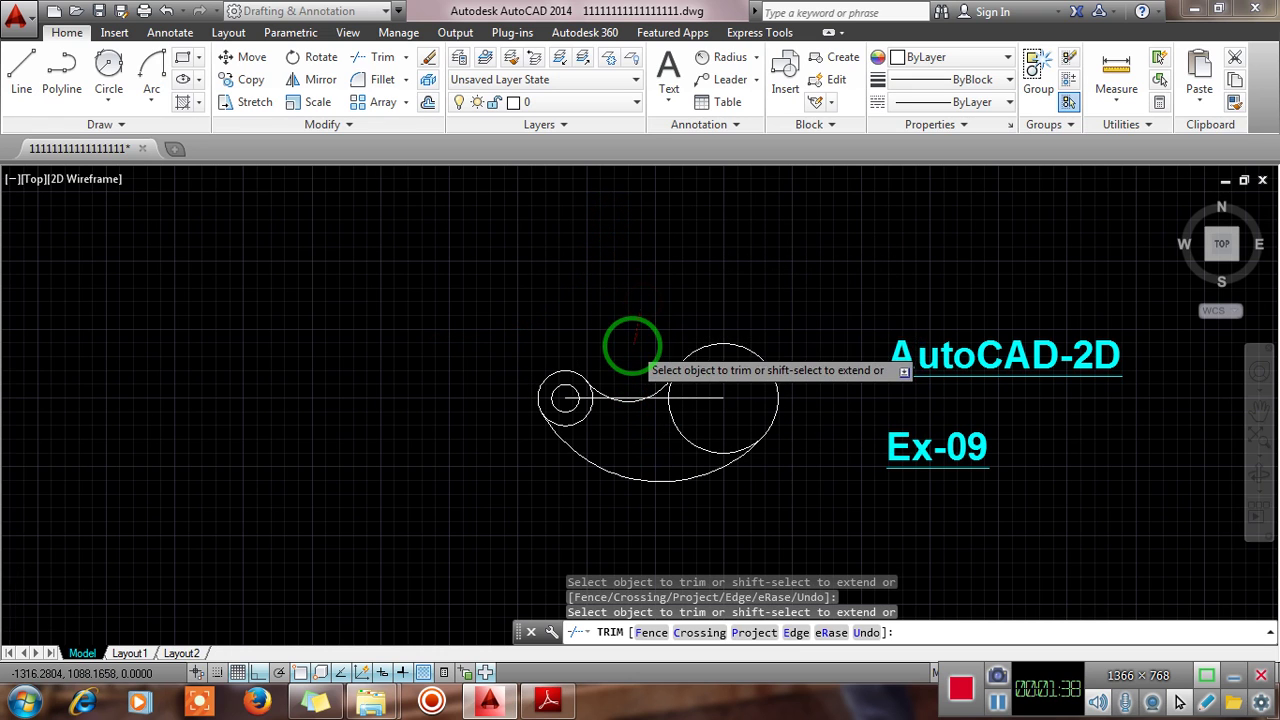
pyautogui.scroll(2, 629, 343)
pyautogui.scroll(2, 650, 480)
pyautogui.scroll(1, 644, 420)
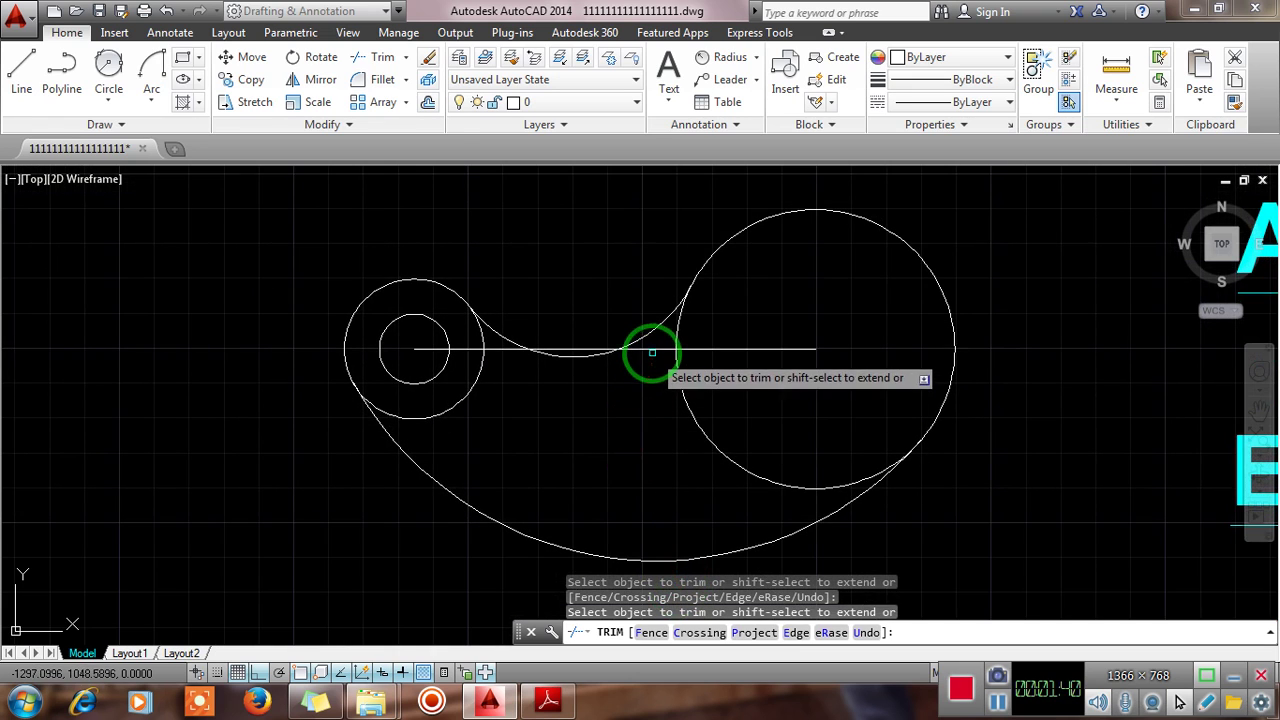
pyautogui.click(640, 347)
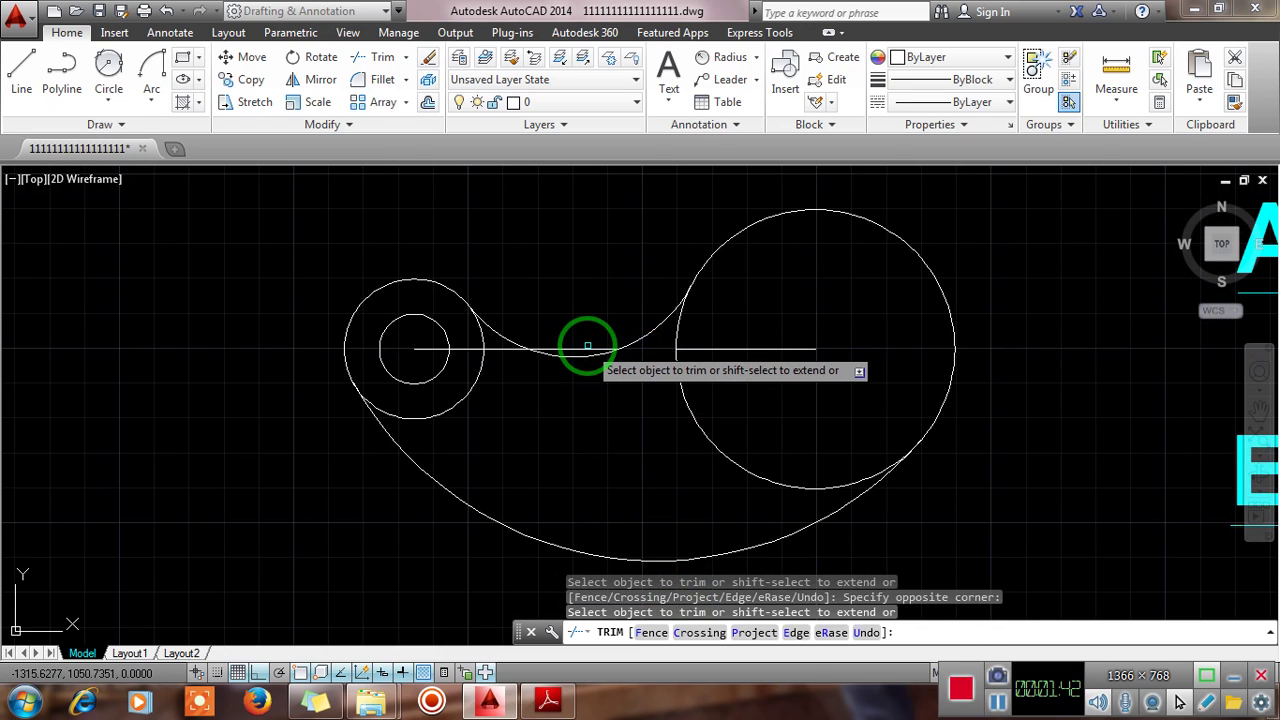
pyautogui.click(582, 348)
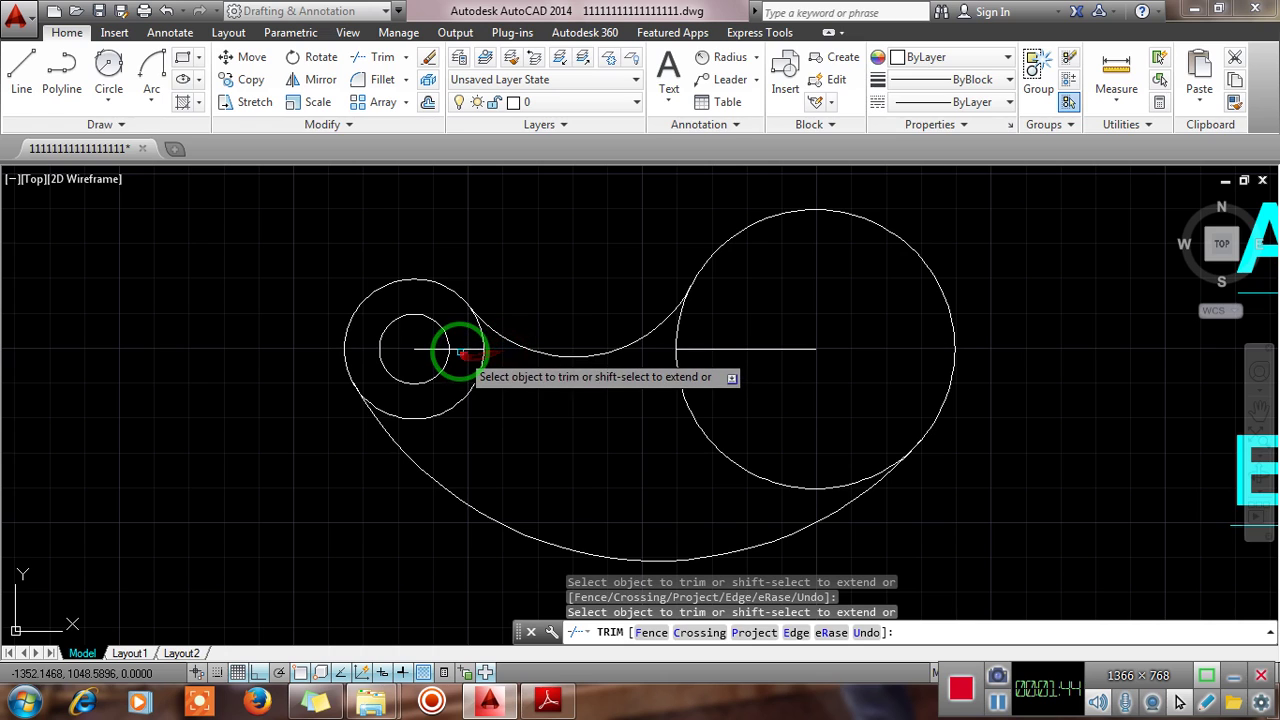
pyautogui.click(460, 350)
pyautogui.click(749, 337)
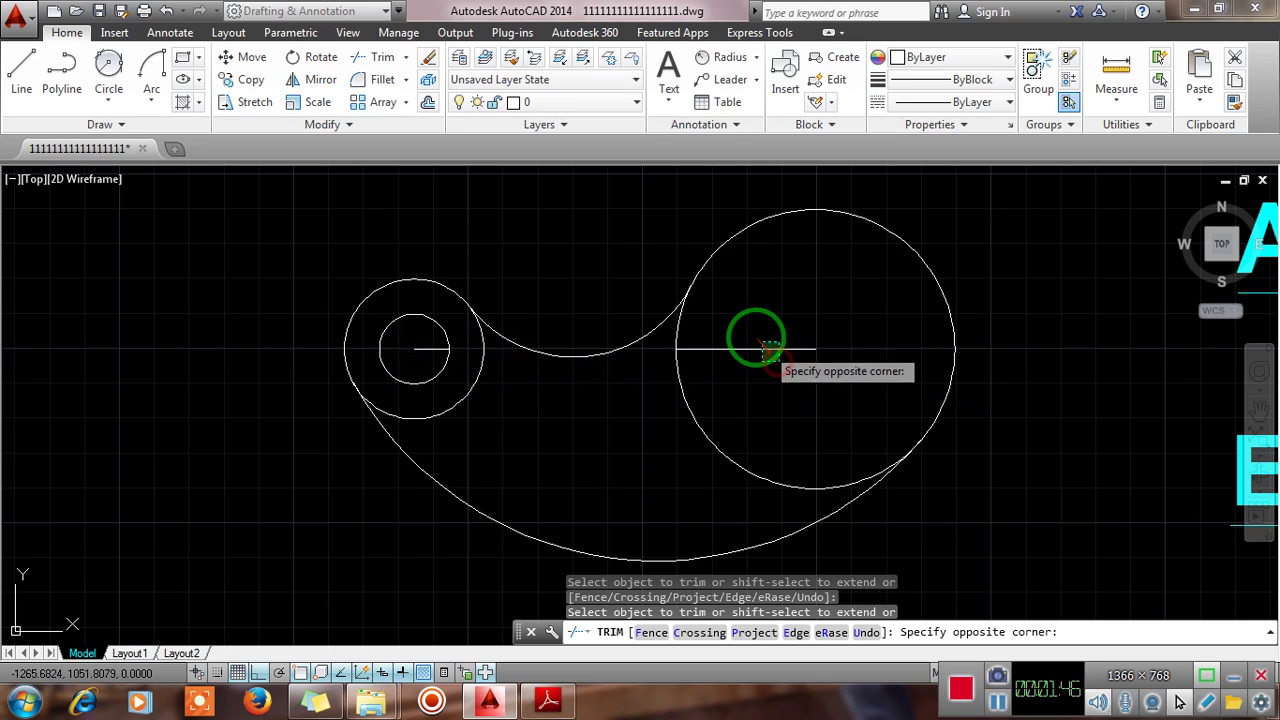
pyautogui.click(520, 338)
pyautogui.press('Escape')
pyautogui.press('Escape')
# Delete the leftover pieces of the 115 line and compare with the reference PDF.
pyautogui.click(749, 337)
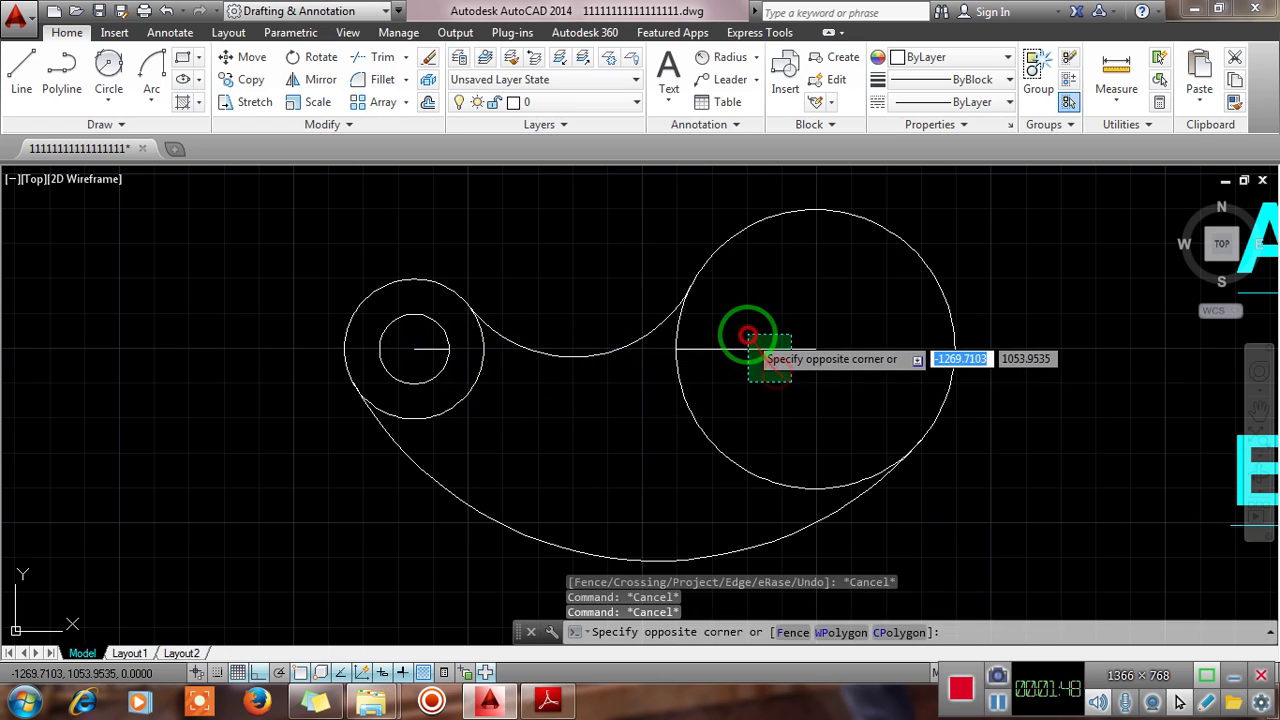
pyautogui.click(720, 357)
pyautogui.click(424, 357)
pyautogui.click(411, 339)
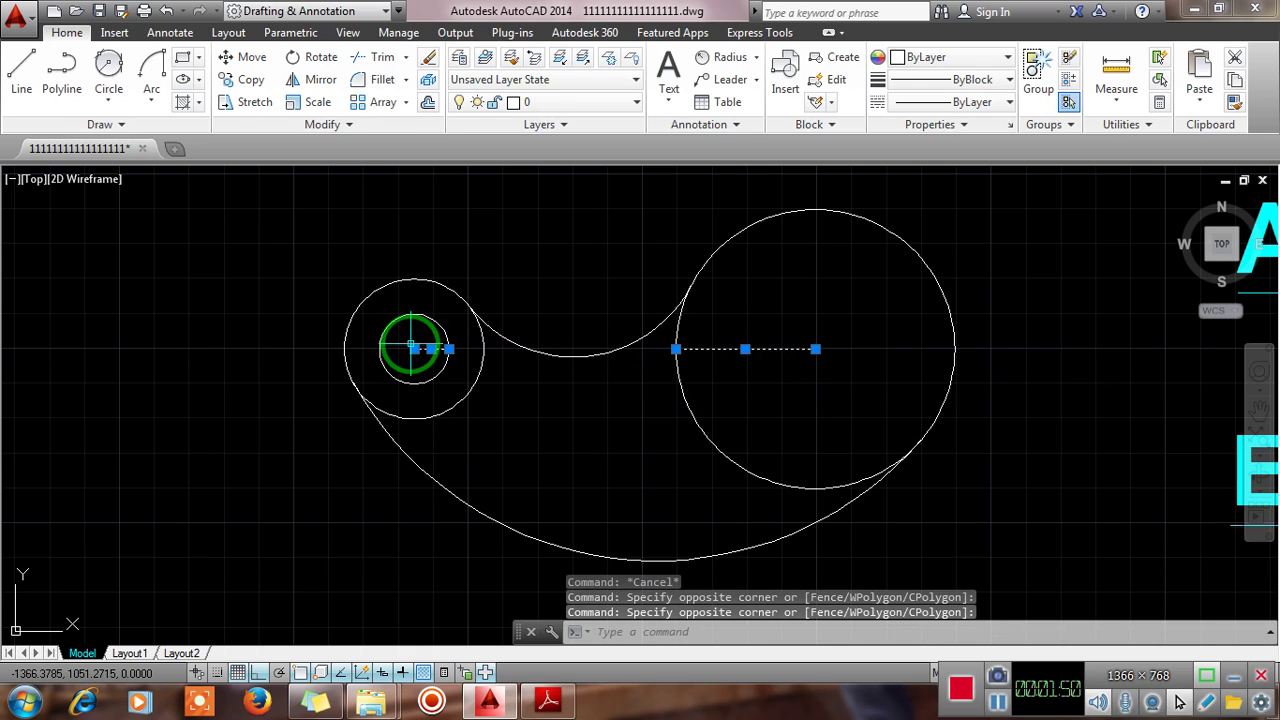
pyautogui.press('Delete')
pyautogui.press('Escape')
pyautogui.press('Escape')
pyautogui.press('Escape')
pyautogui.moveTo(784, 373); pyautogui.dragTo(747, 355, button='middle')
pyautogui.click(573, 703)
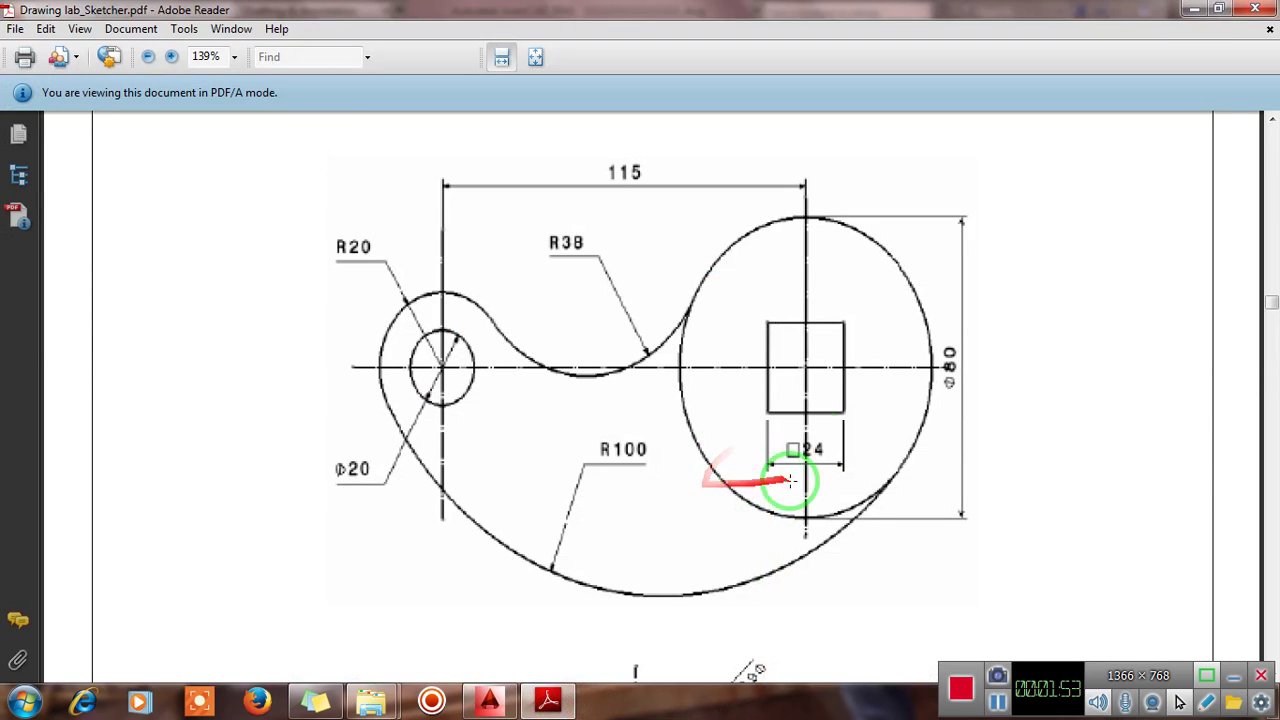
pyautogui.click(568, 706)
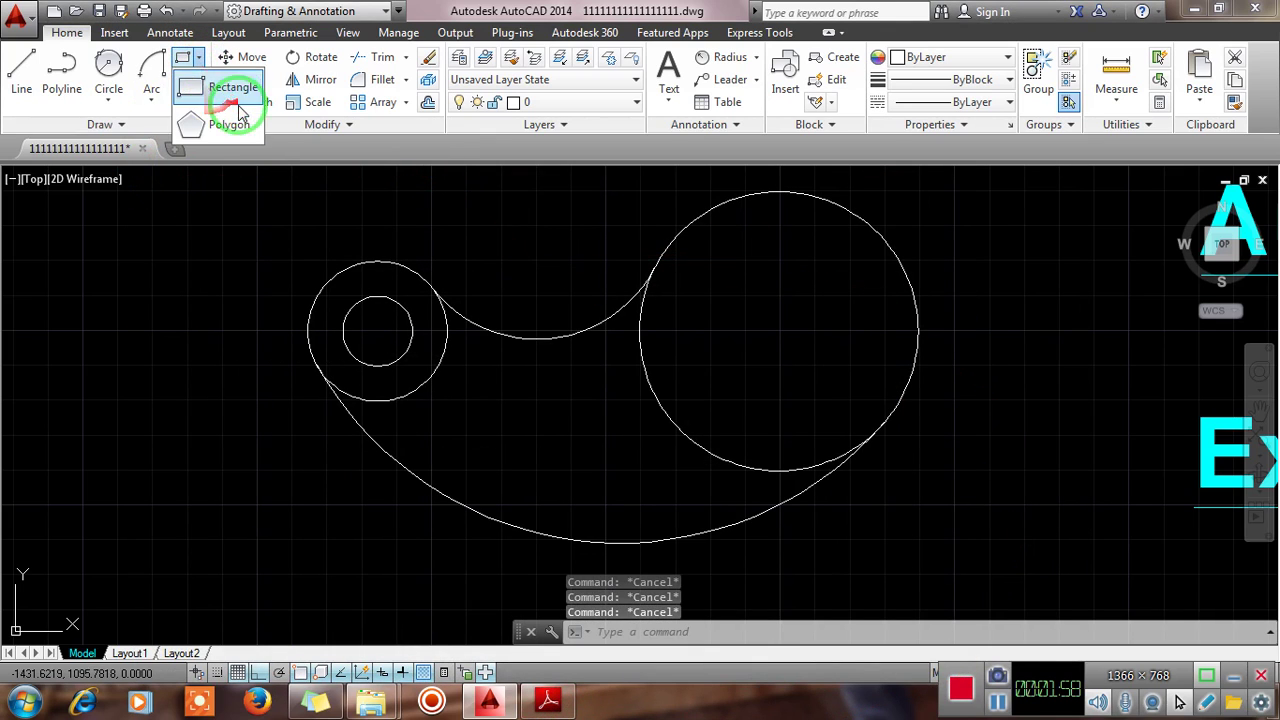
# Draw a square rectangle inside the Ø80 circle and compare it with the reference PDF.
pyautogui.click(222, 98)
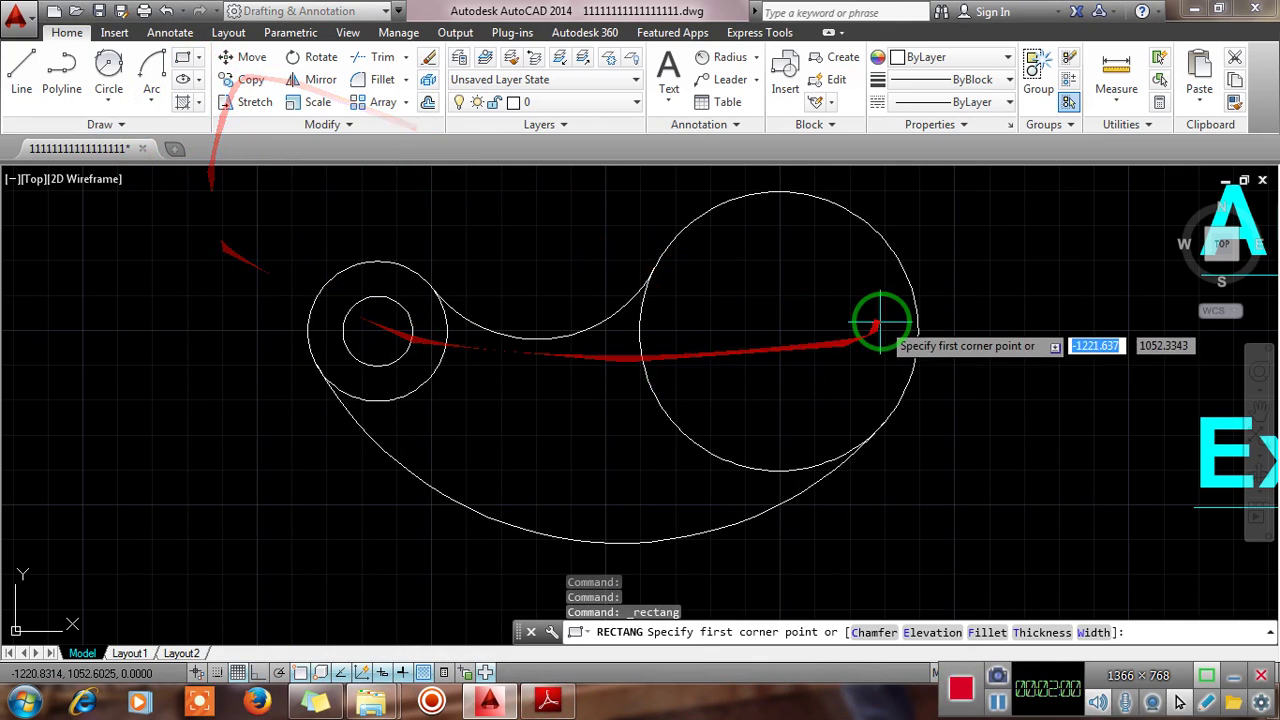
pyautogui.click(719, 274)
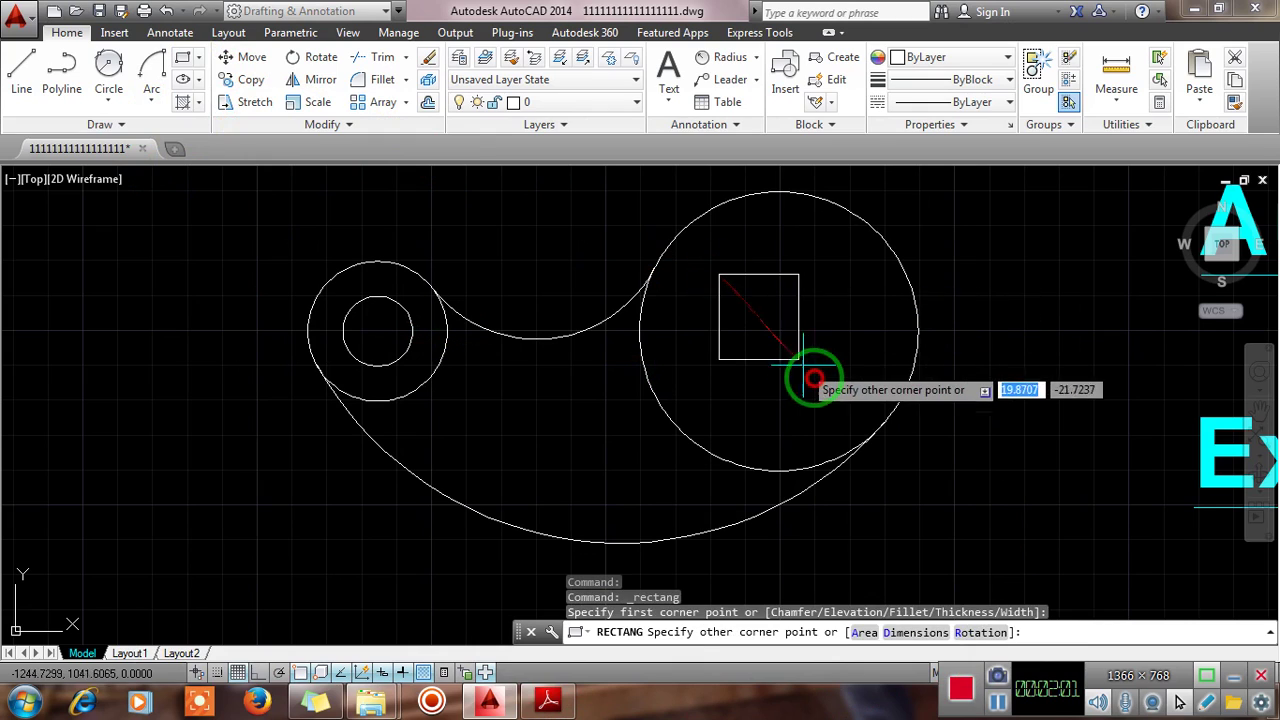
pyautogui.click(845, 394)
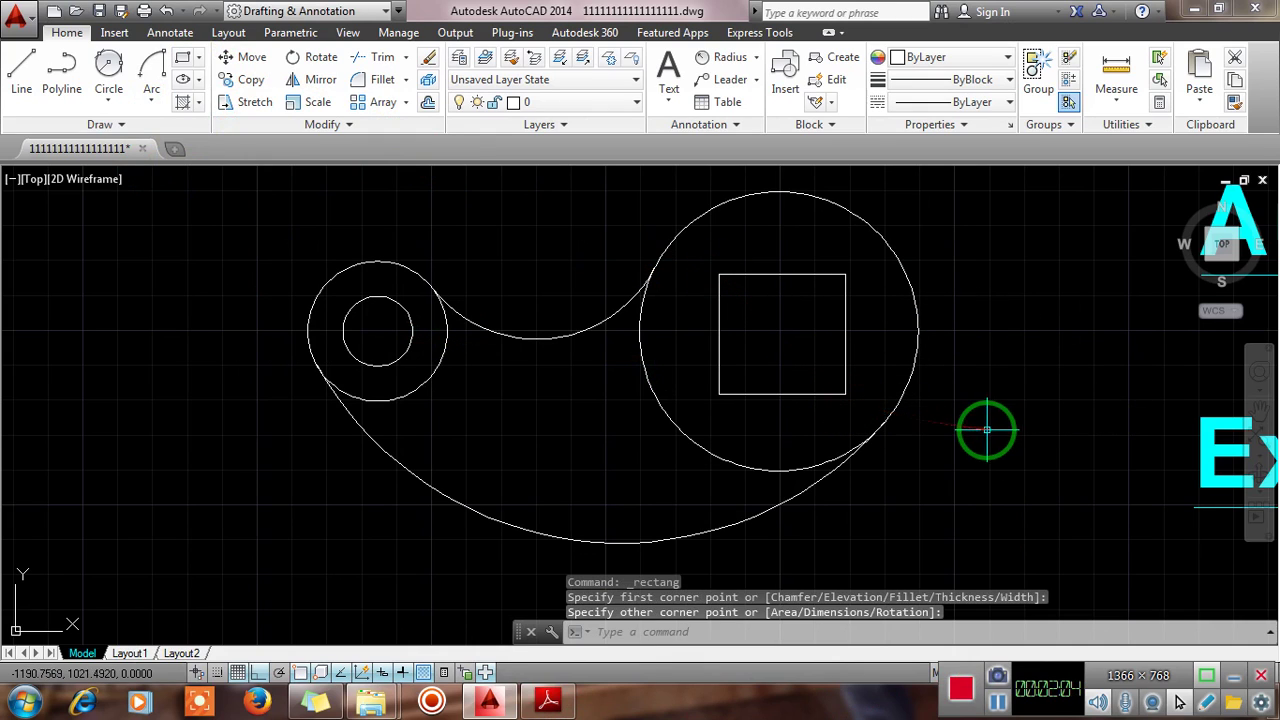
pyautogui.press('Escape')
pyautogui.press('Escape')
pyautogui.press('Escape')
pyautogui.moveTo(976, 427); pyautogui.dragTo(973, 409, button='middle')
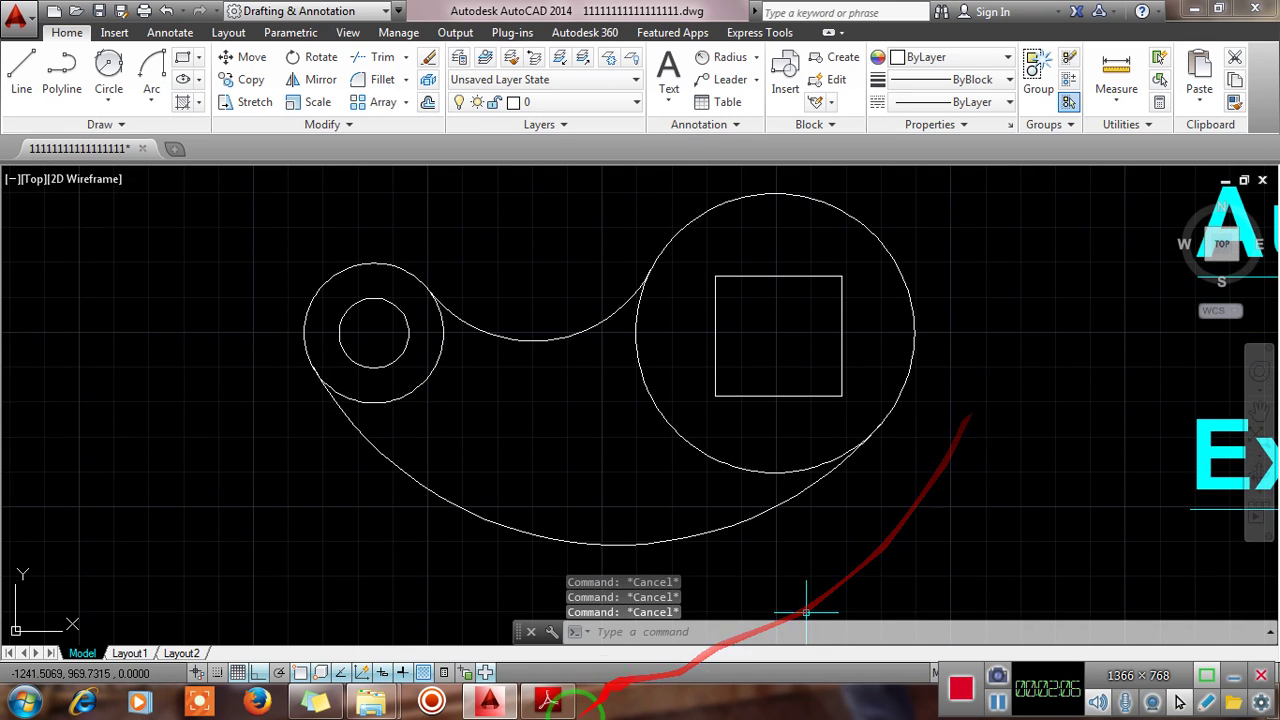
pyautogui.click(547, 703)
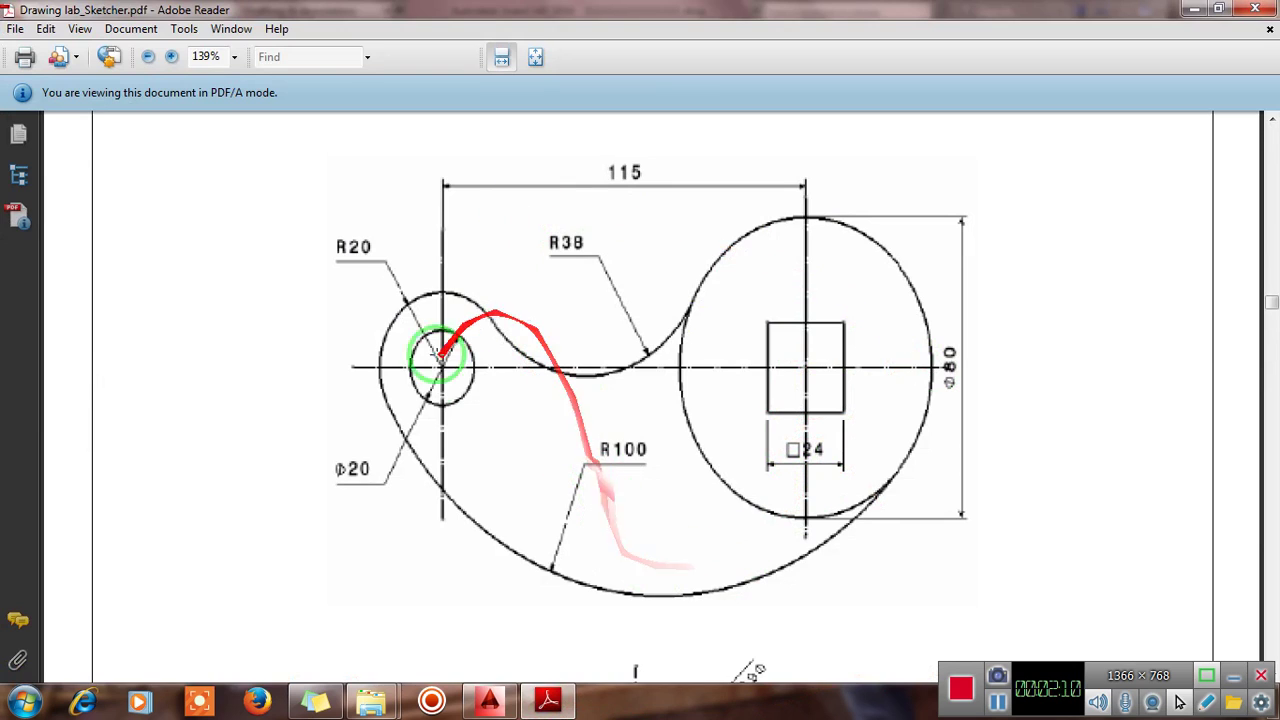
pyautogui.click(525, 703)
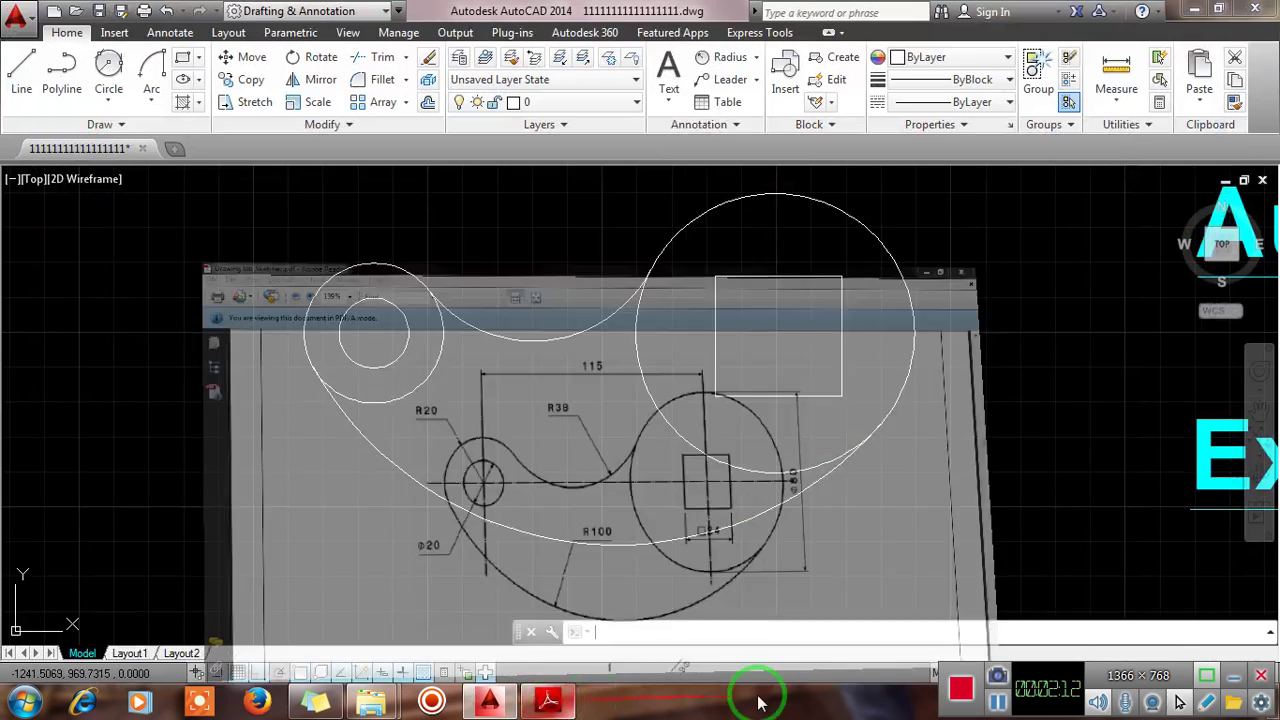
pyautogui.scroll(3, 928, 315)
# Make the Centre line layer current and draw a horizontal centre line through both circle centres.
pyautogui.scroll(-2, 928, 315)
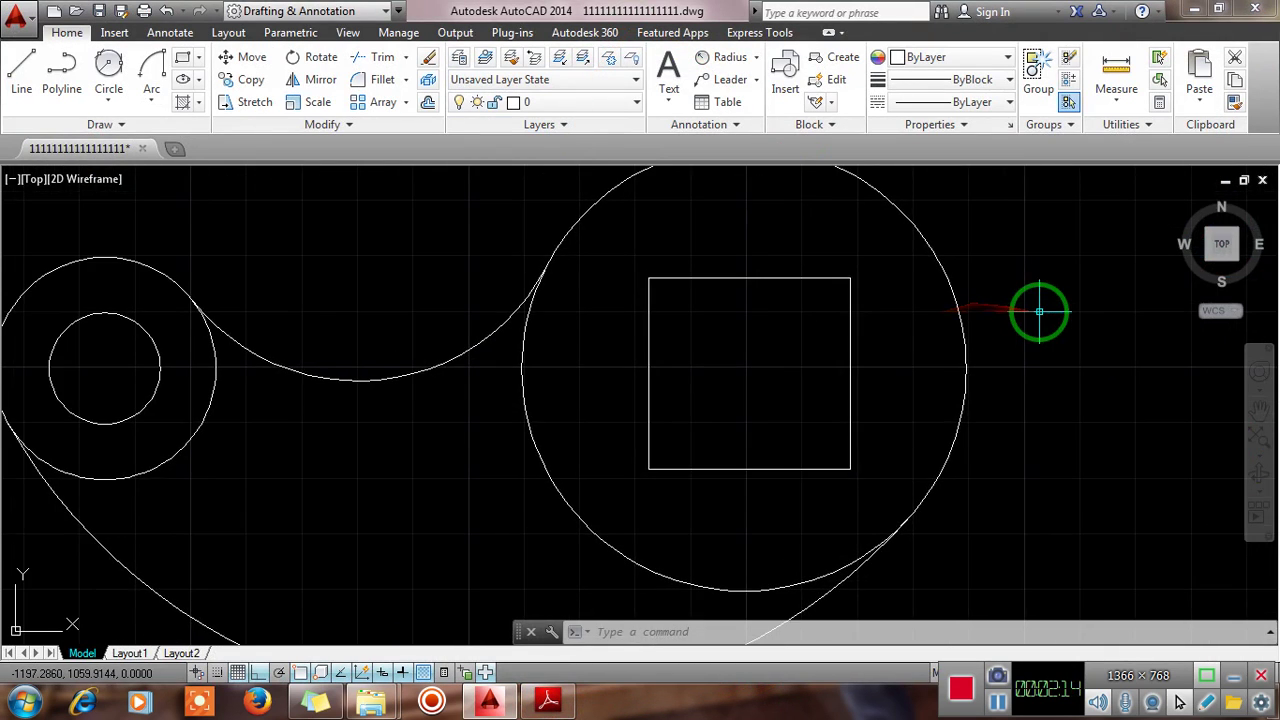
pyautogui.scroll(-3, 1034, 306)
pyautogui.scroll(1, 1037, 311)
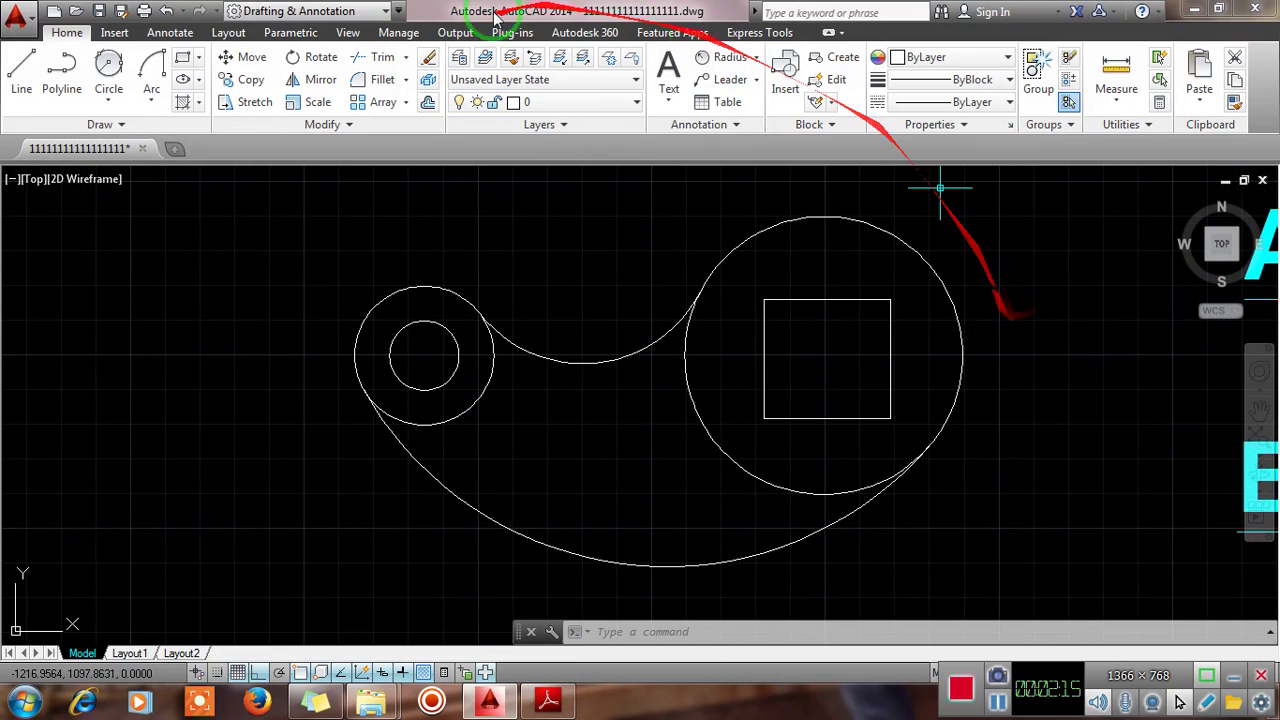
pyautogui.click(596, 108)
pyautogui.click(562, 148)
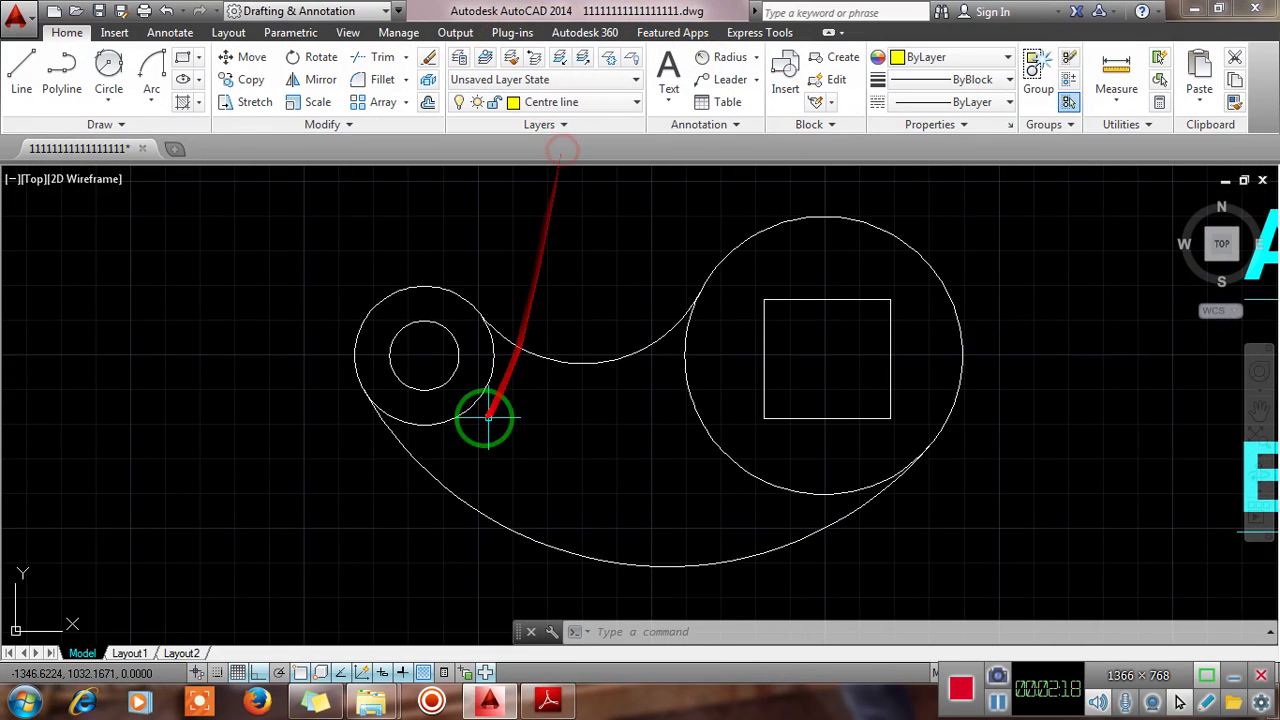
pyautogui.click(18, 64)
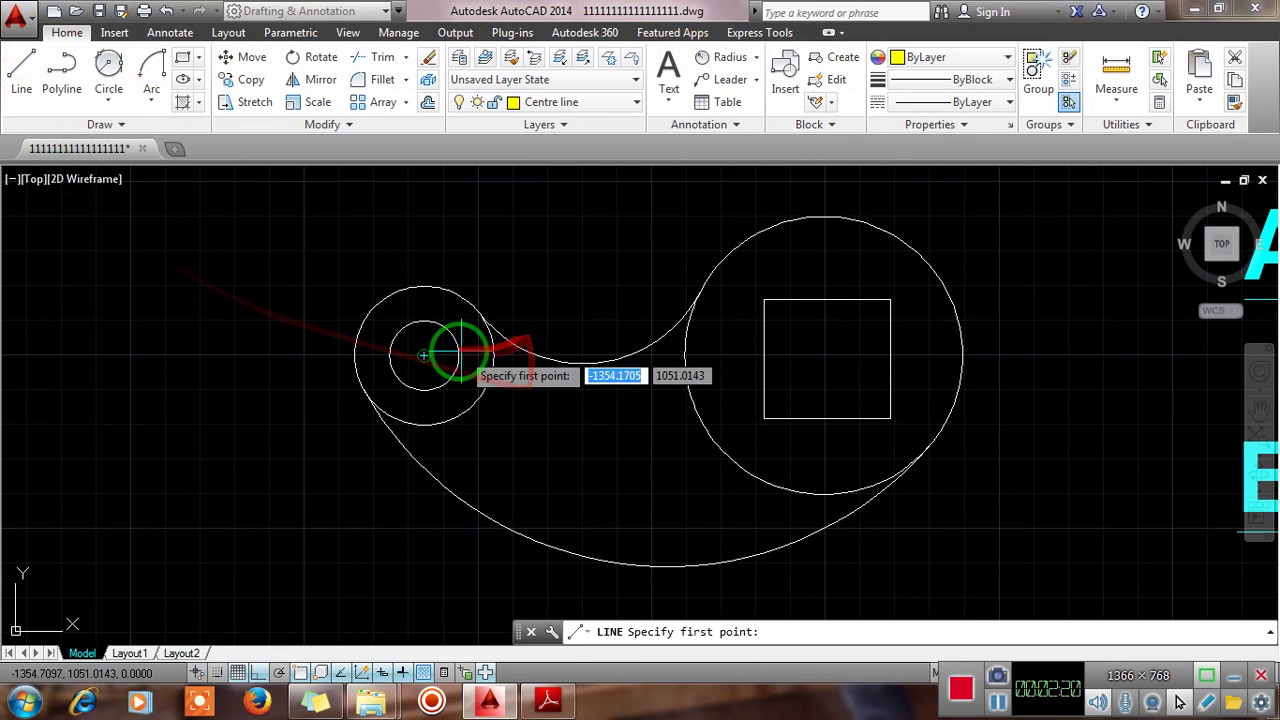
pyautogui.click(326, 356)
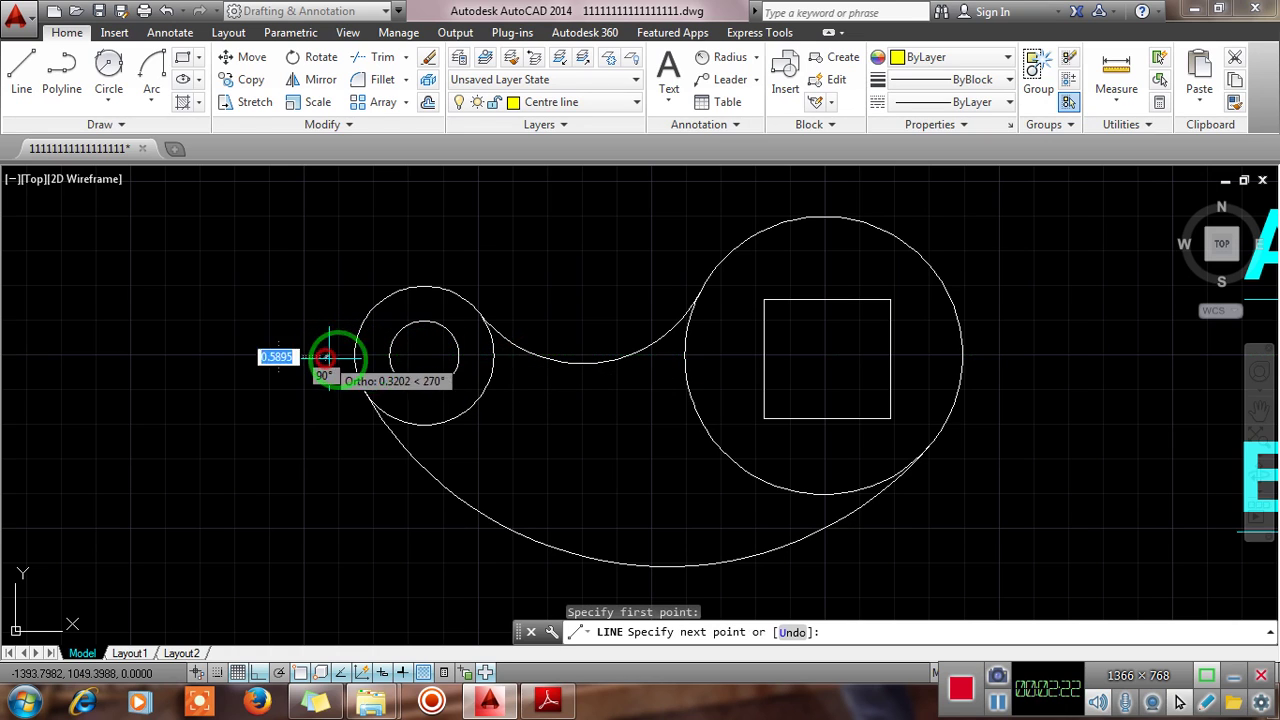
pyautogui.click(990, 380)
pyautogui.press('Escape')
pyautogui.press('Escape')
pyautogui.press('Escape')
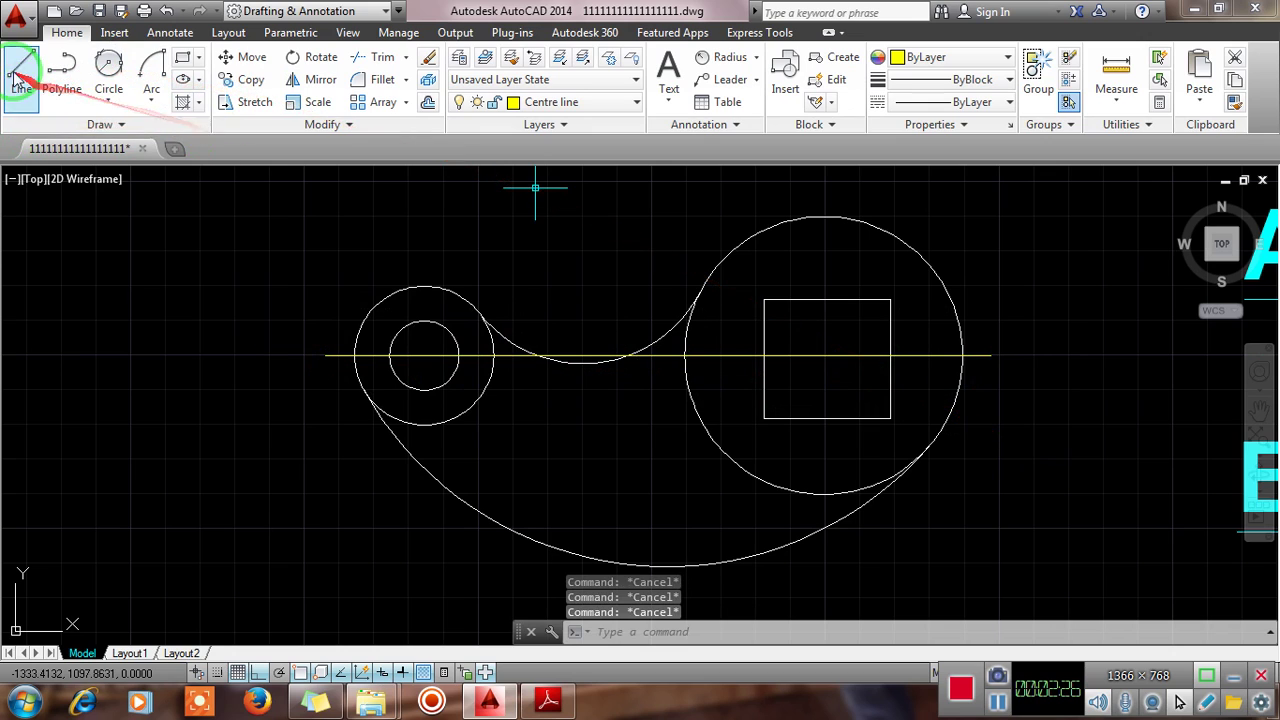
# Draw a line across the small circle, then delete it as misdrawn.
pyautogui.click(18, 72)
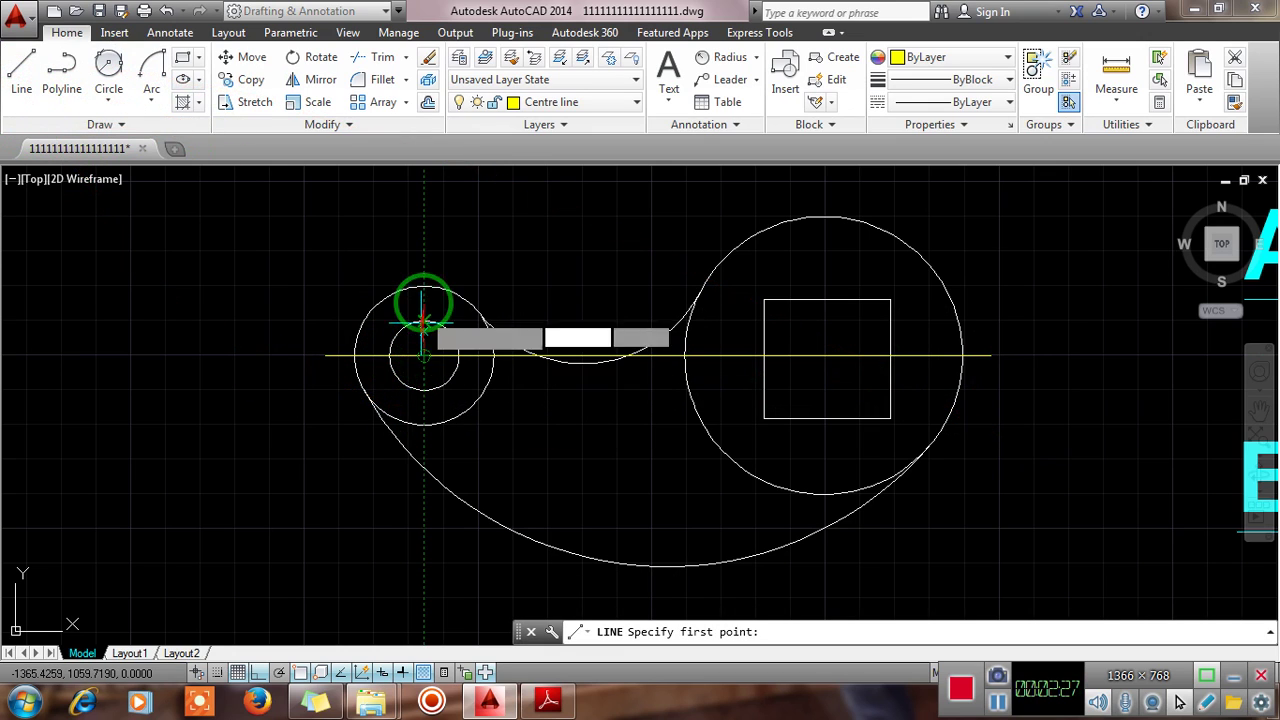
pyautogui.click(427, 262)
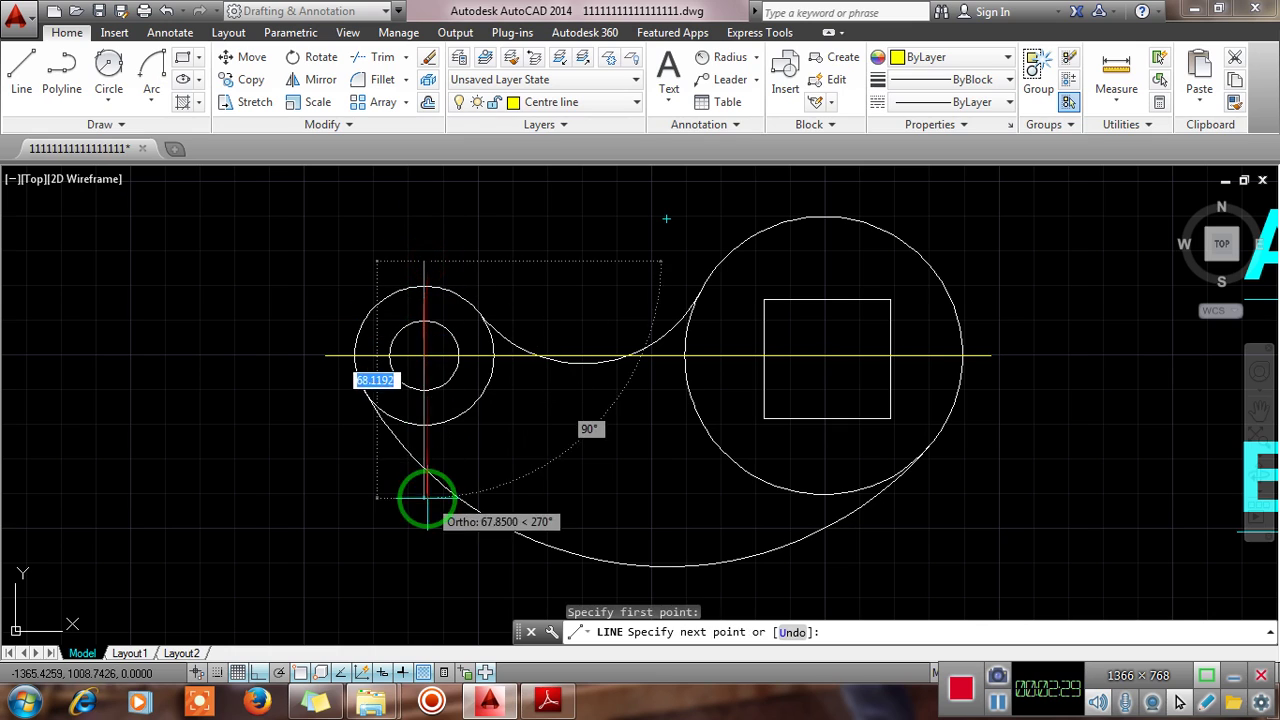
pyautogui.click(409, 450)
pyautogui.press('Escape')
pyautogui.press('Escape')
pyautogui.press('Escape')
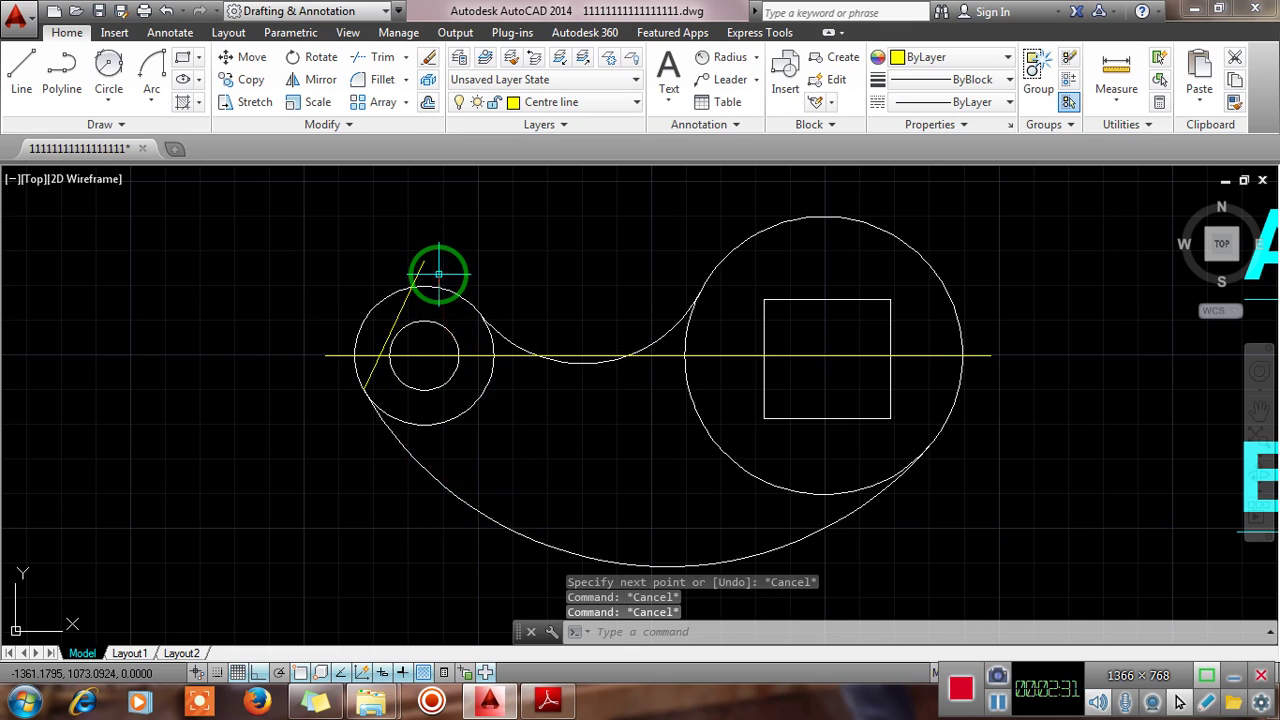
pyautogui.click(438, 272)
pyautogui.click(357, 220)
pyautogui.press('Delete')
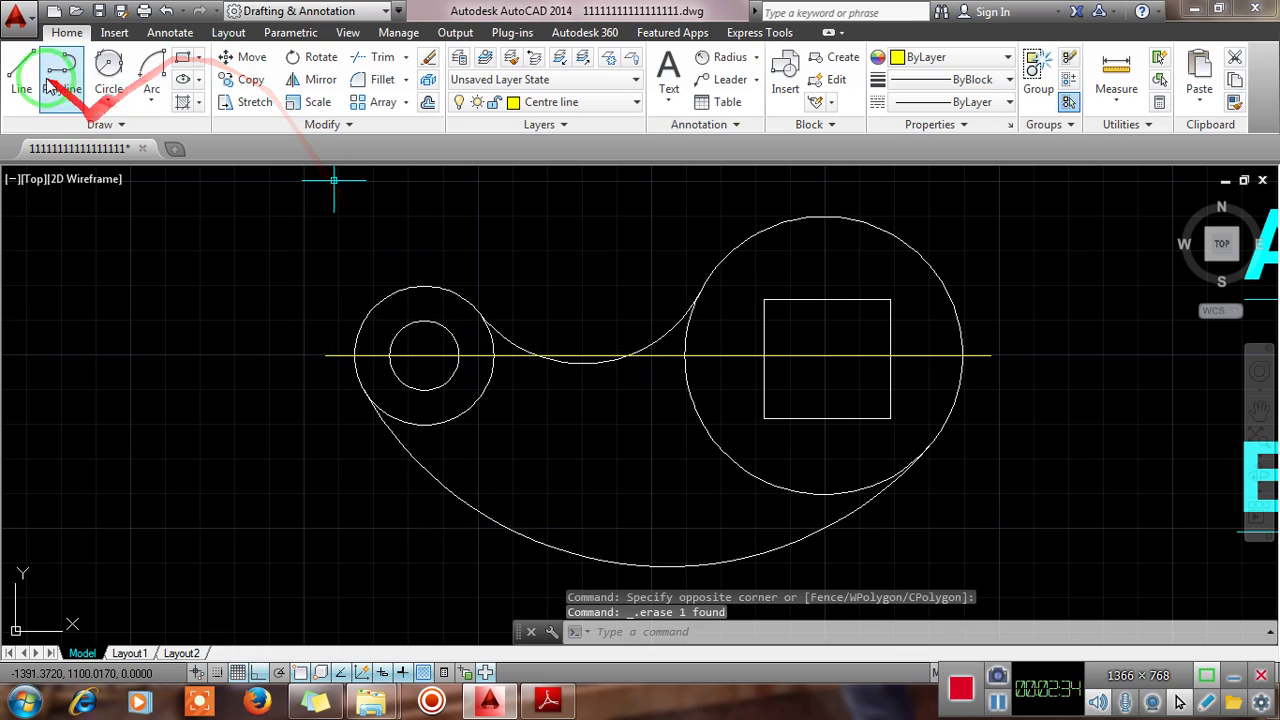
# Draw vertical centre lines through the small circles' centre and the large circle's centre.
pyautogui.click(21, 72)
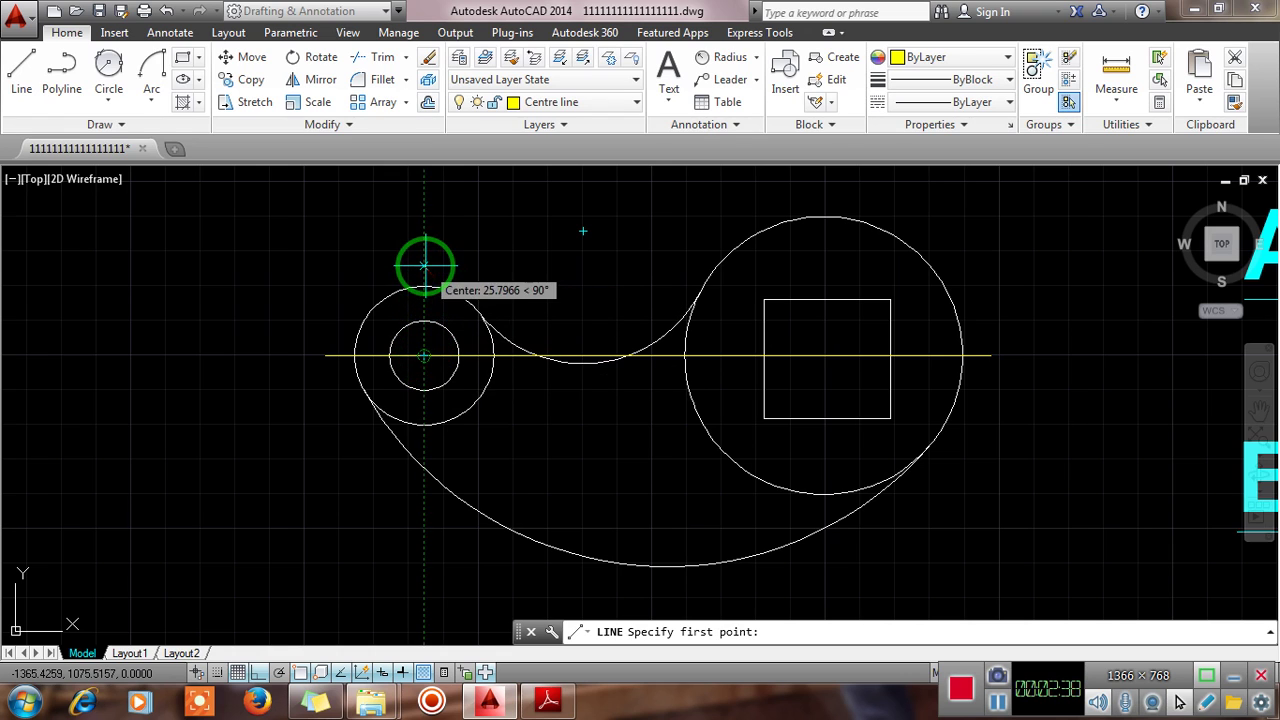
pyautogui.click(424, 266)
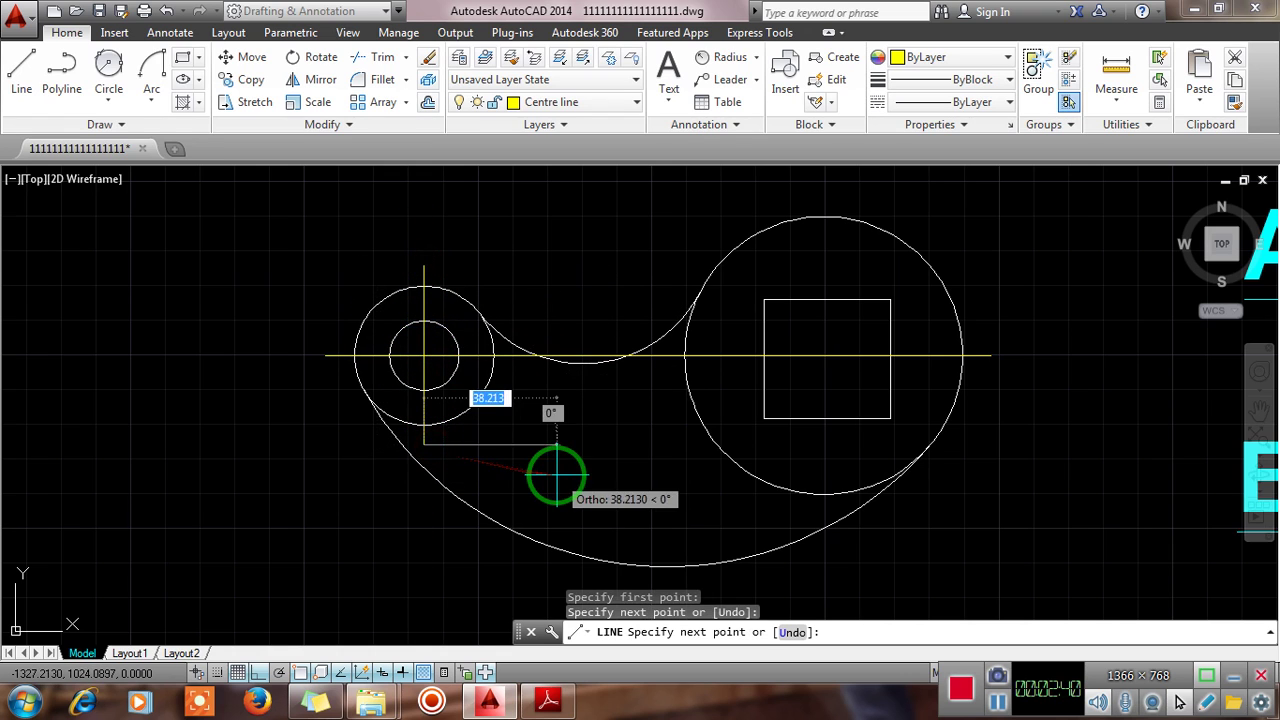
pyautogui.press('Escape')
pyautogui.press('Return')
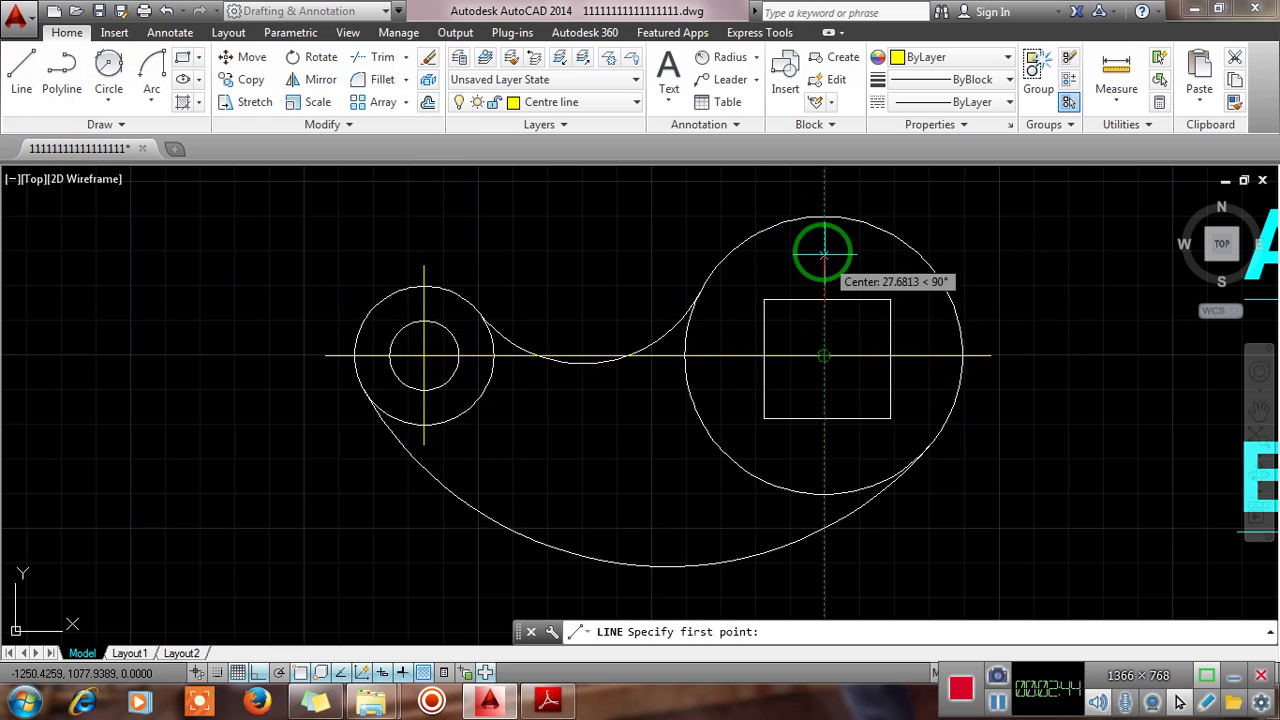
pyautogui.click(824, 251)
pyautogui.press('Escape')
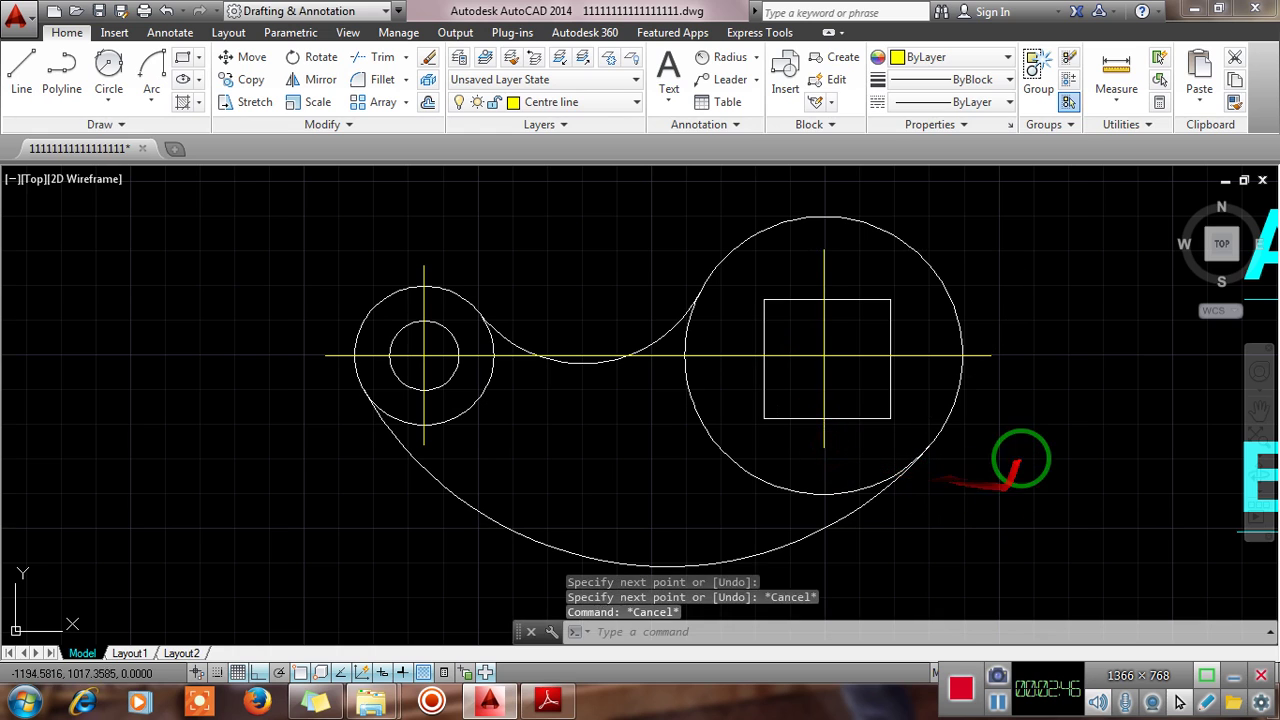
pyautogui.moveTo(1022, 445); pyautogui.dragTo(964, 445, button='middle')
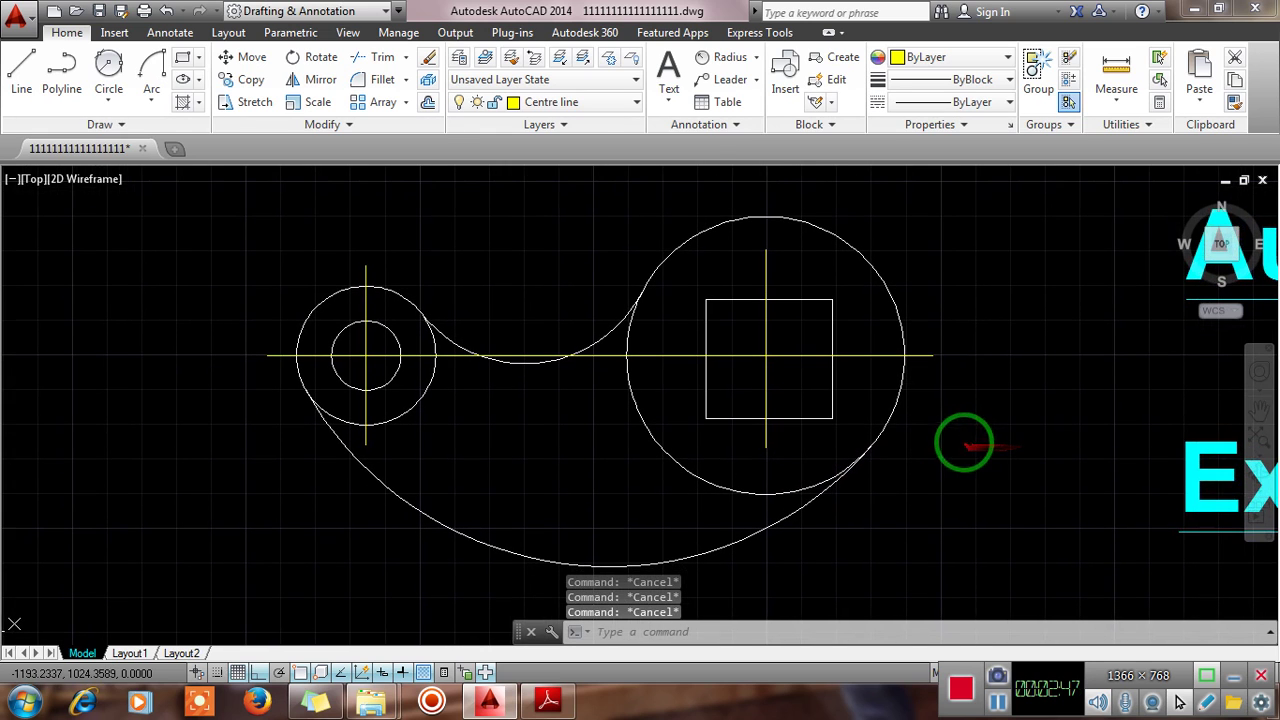
# Make Dimension the current layer and add the Ø80 diameter dimension to the large circle.
pyautogui.click(600, 102)
pyautogui.click(560, 193)
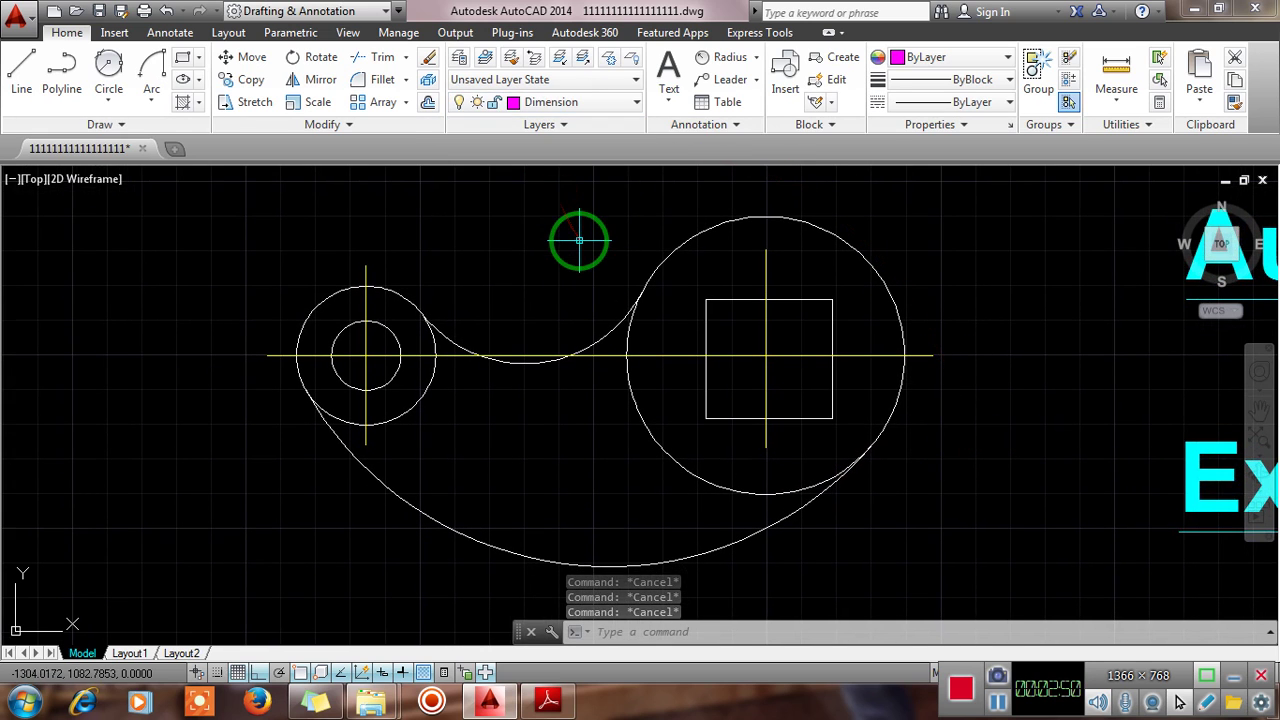
pyautogui.moveTo(574, 237); pyautogui.dragTo(534, 254, button='middle')
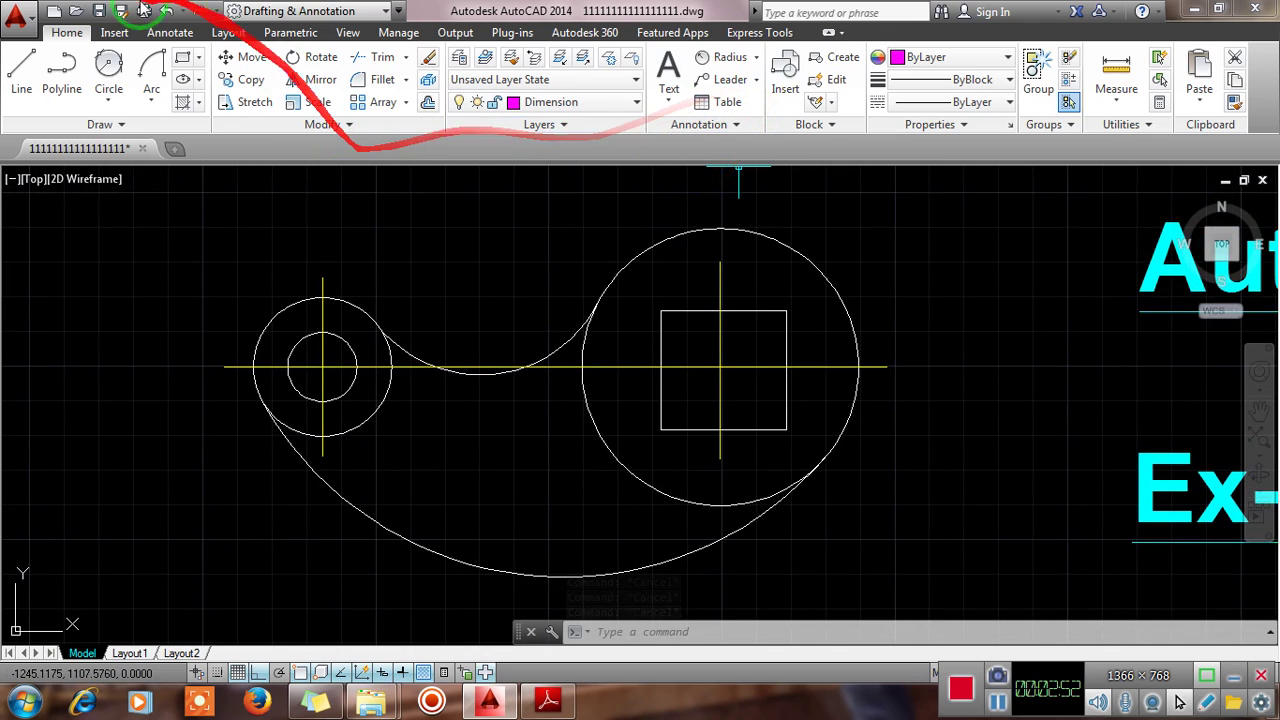
pyautogui.click(762, 63)
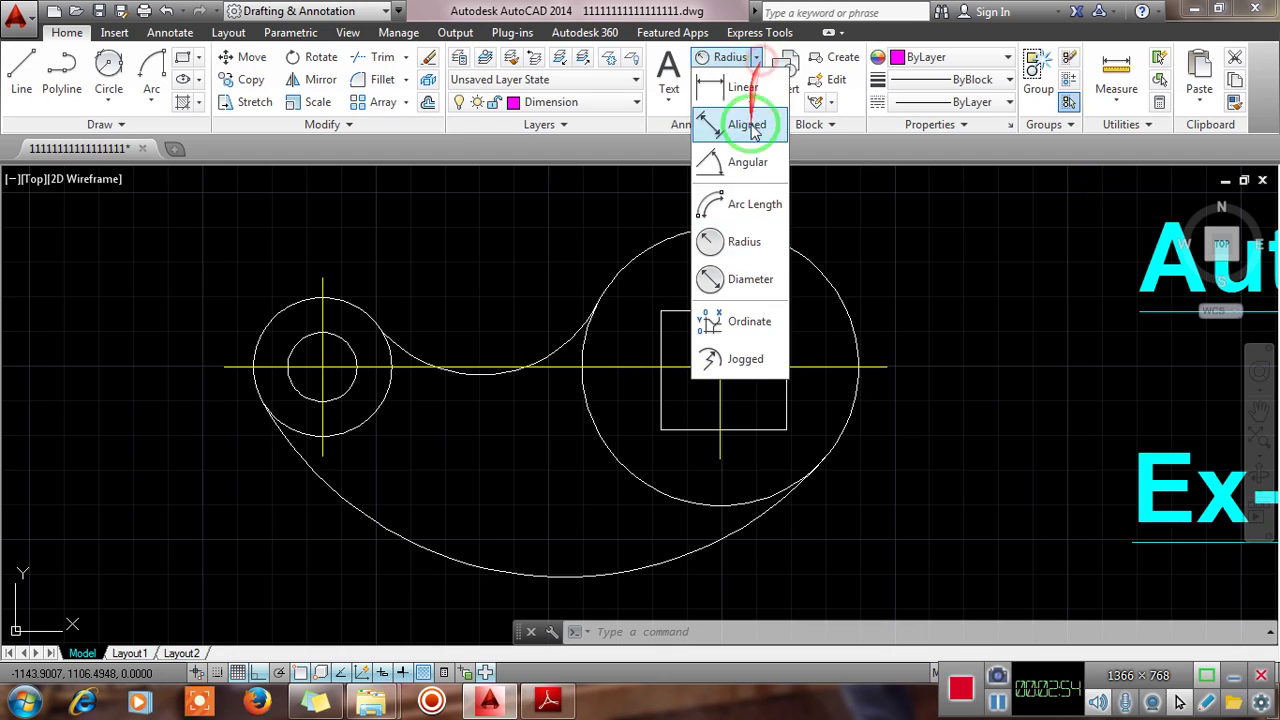
pyautogui.click(752, 280)
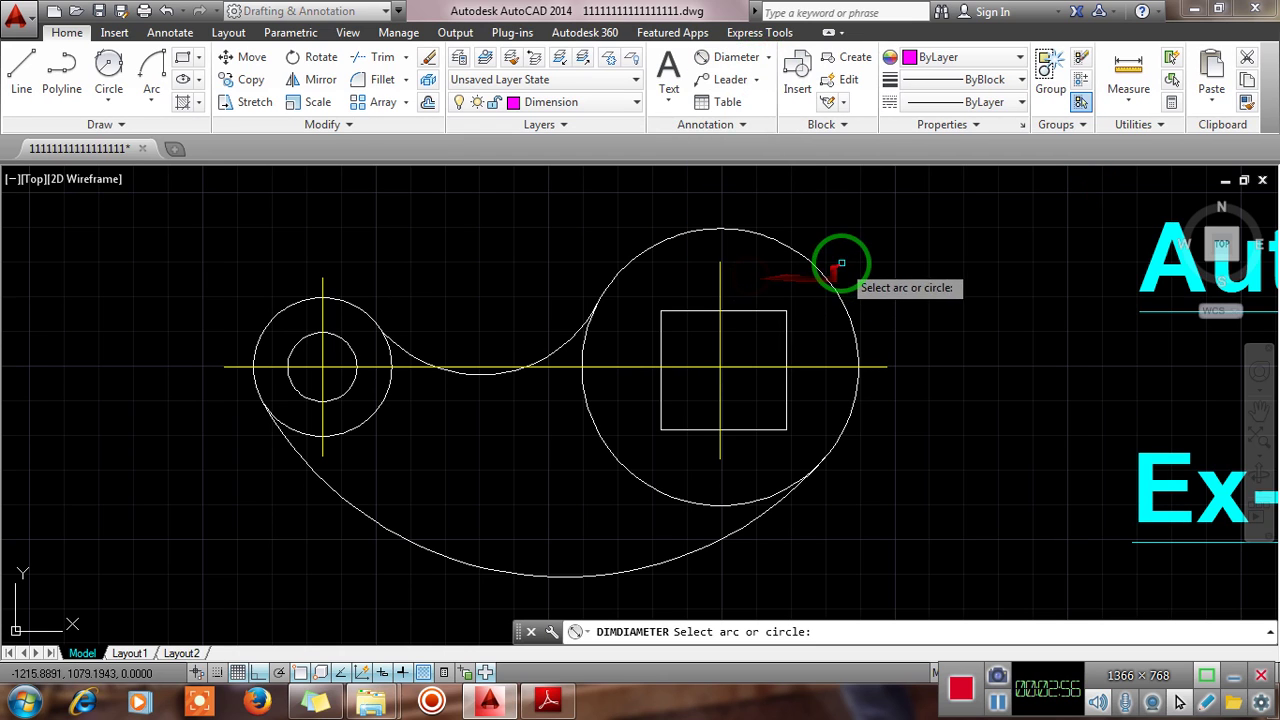
pyautogui.click(819, 270)
pyautogui.click(843, 229)
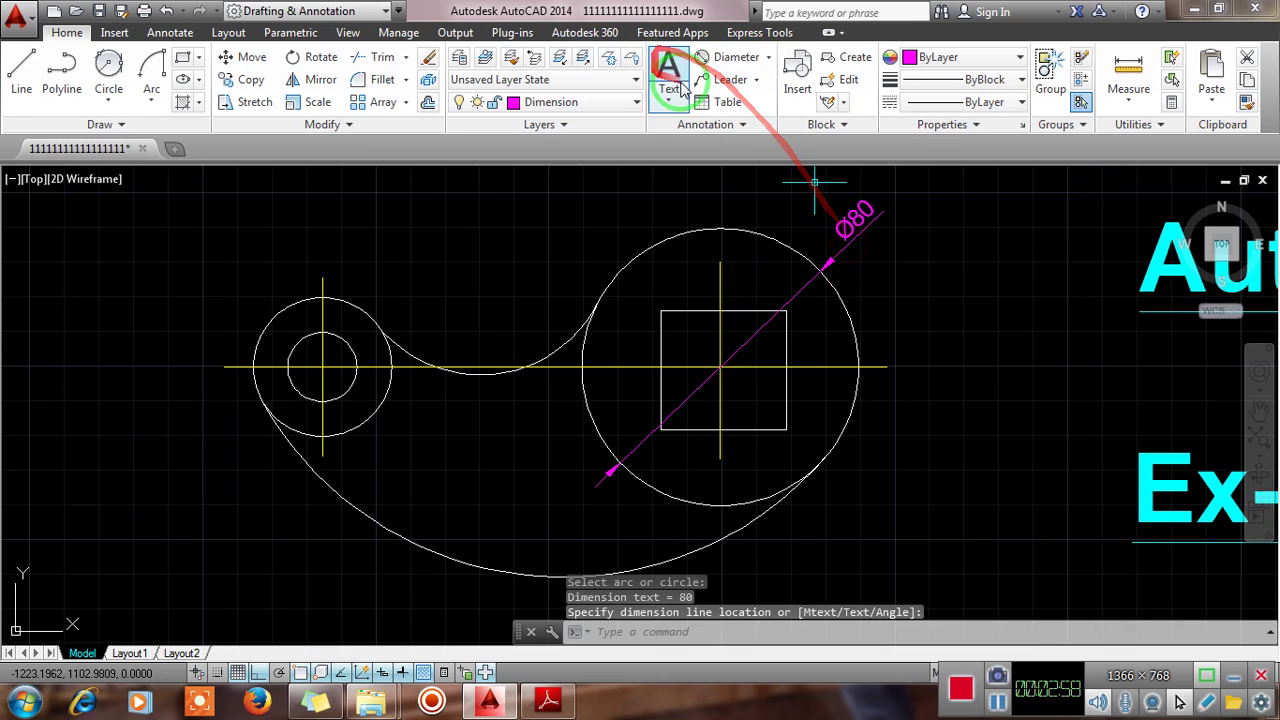
# Dimension the small circles as Ø40 at upper left and Ø20 at lower left.
pyautogui.click(740, 62)
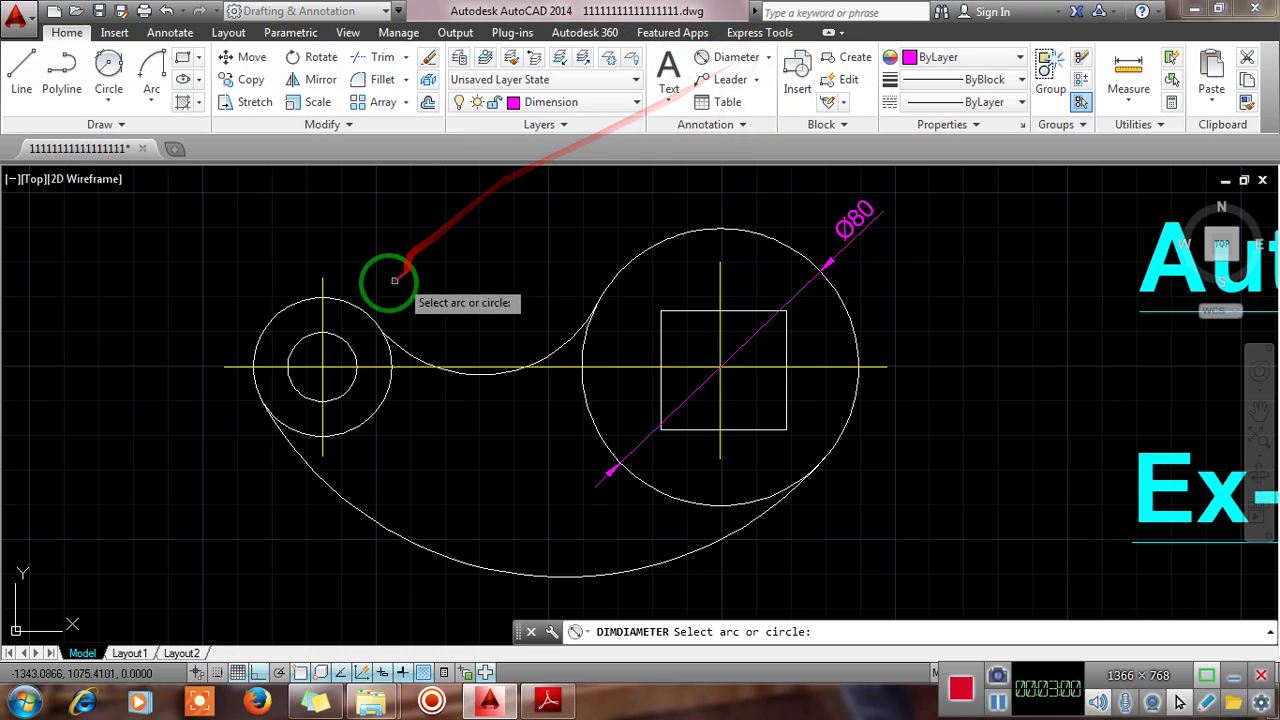
pyautogui.click(352, 302)
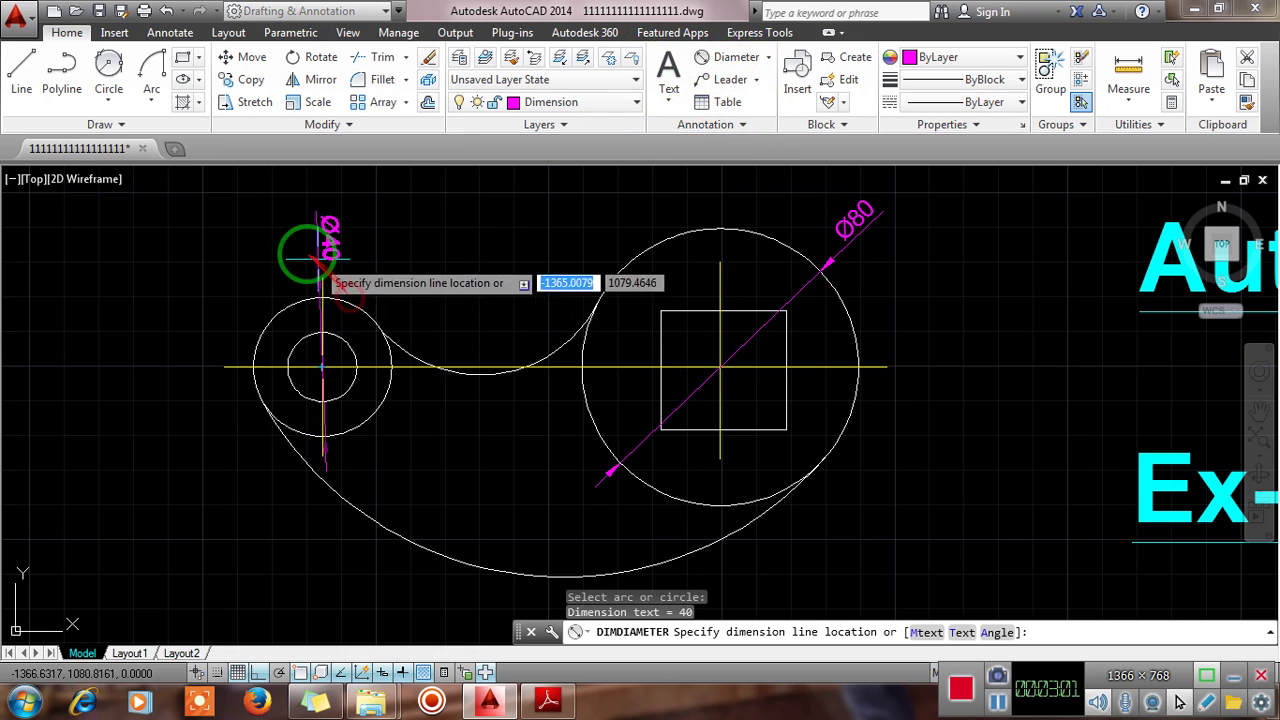
pyautogui.click(229, 265)
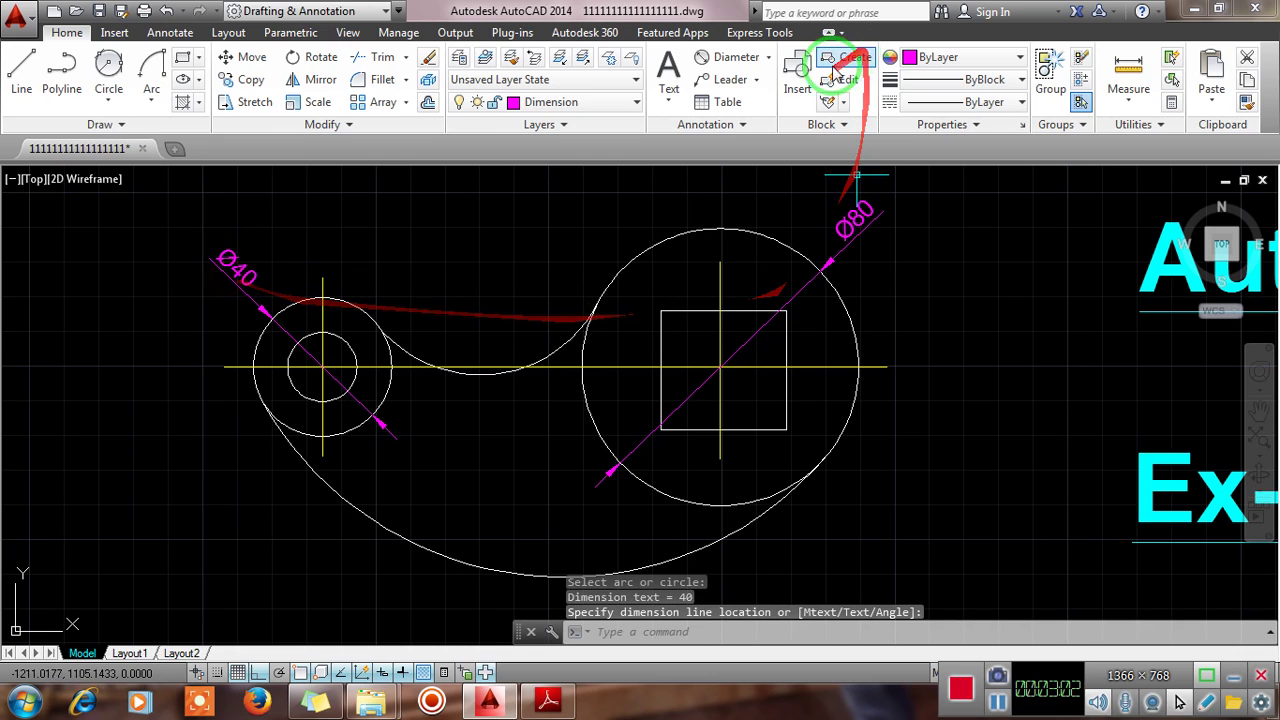
pyautogui.click(745, 62)
pyautogui.click(288, 358)
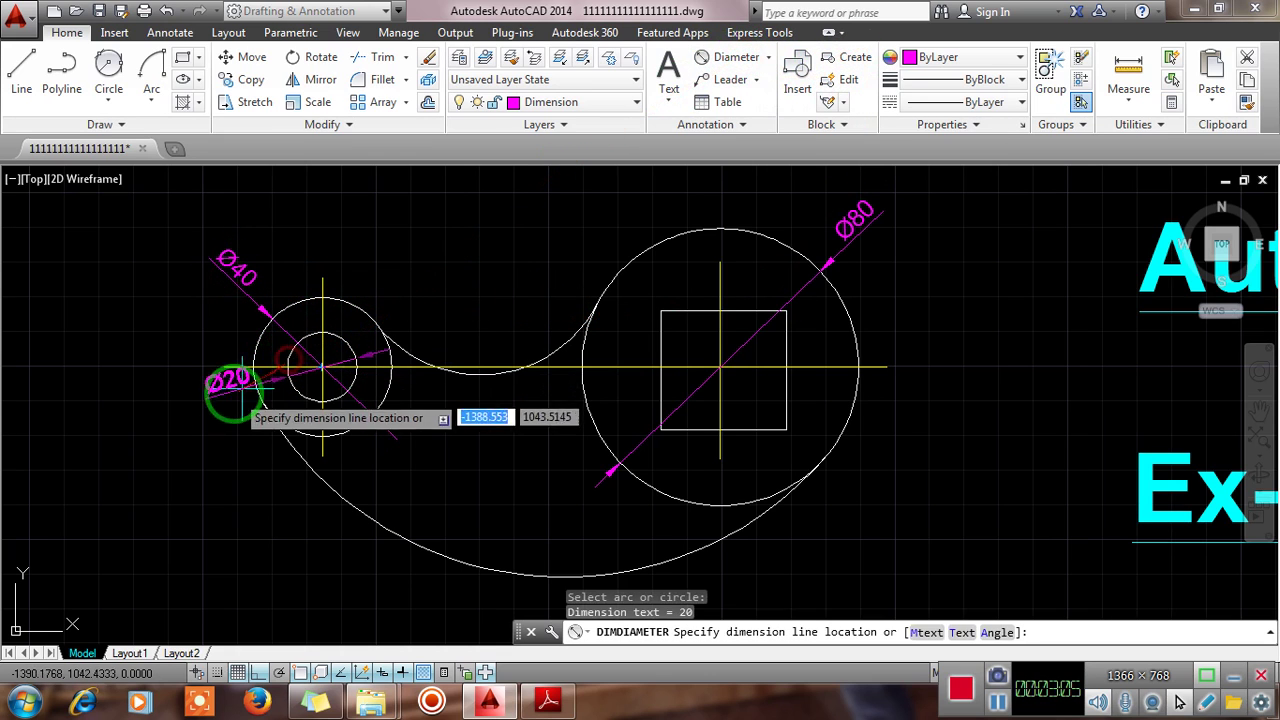
pyautogui.click(230, 398)
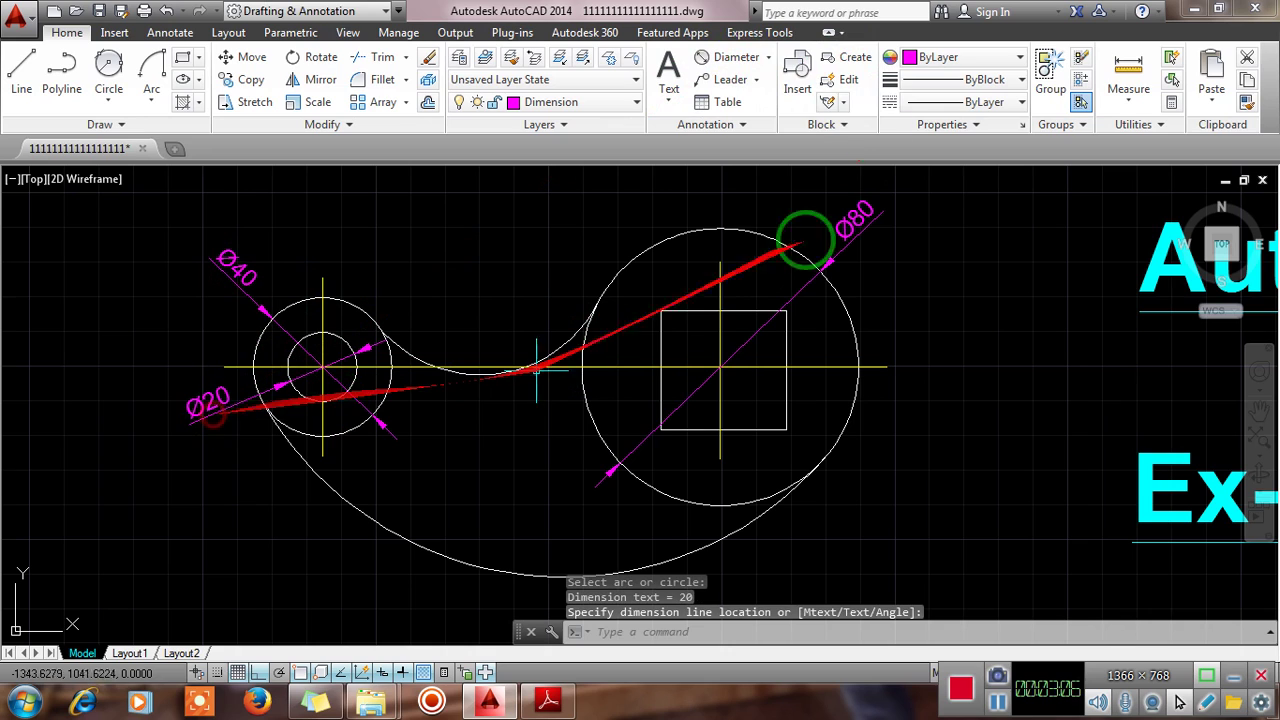
pyautogui.click(770, 60)
# Add radius dimensions R38 above the upper arc and R100 inside the lower arc.
pyautogui.click(748, 251)
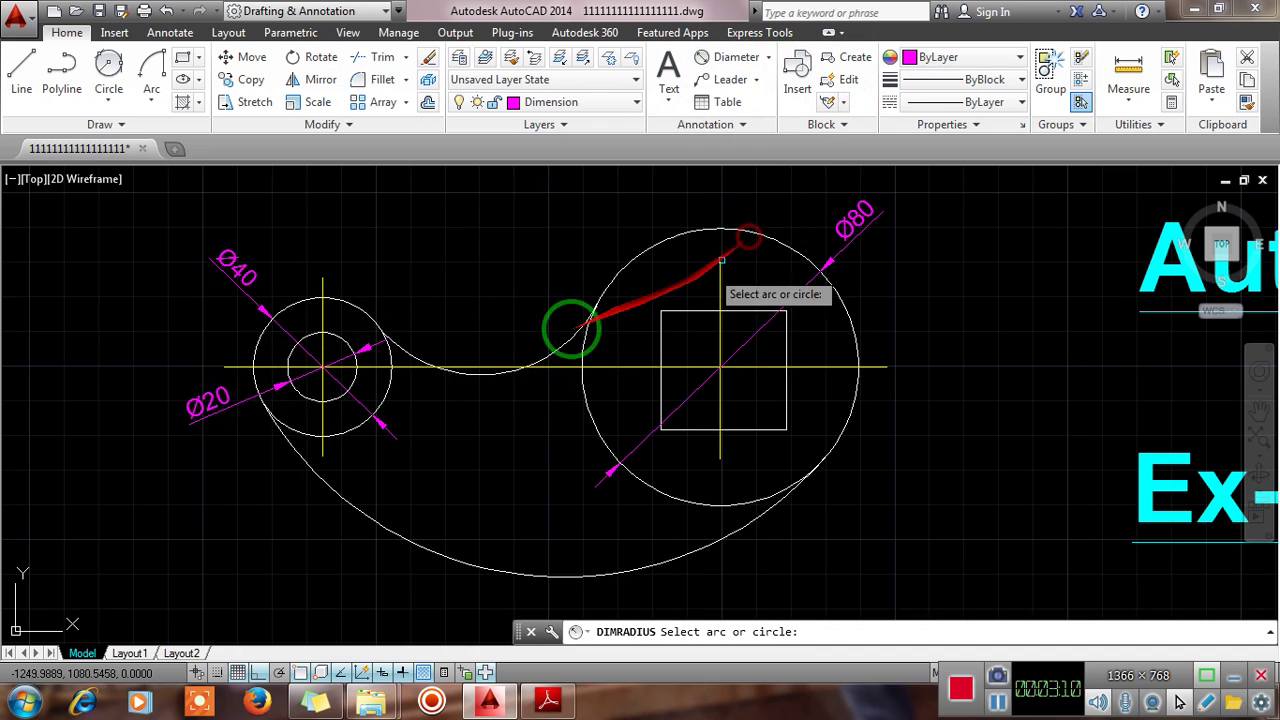
pyautogui.click(501, 377)
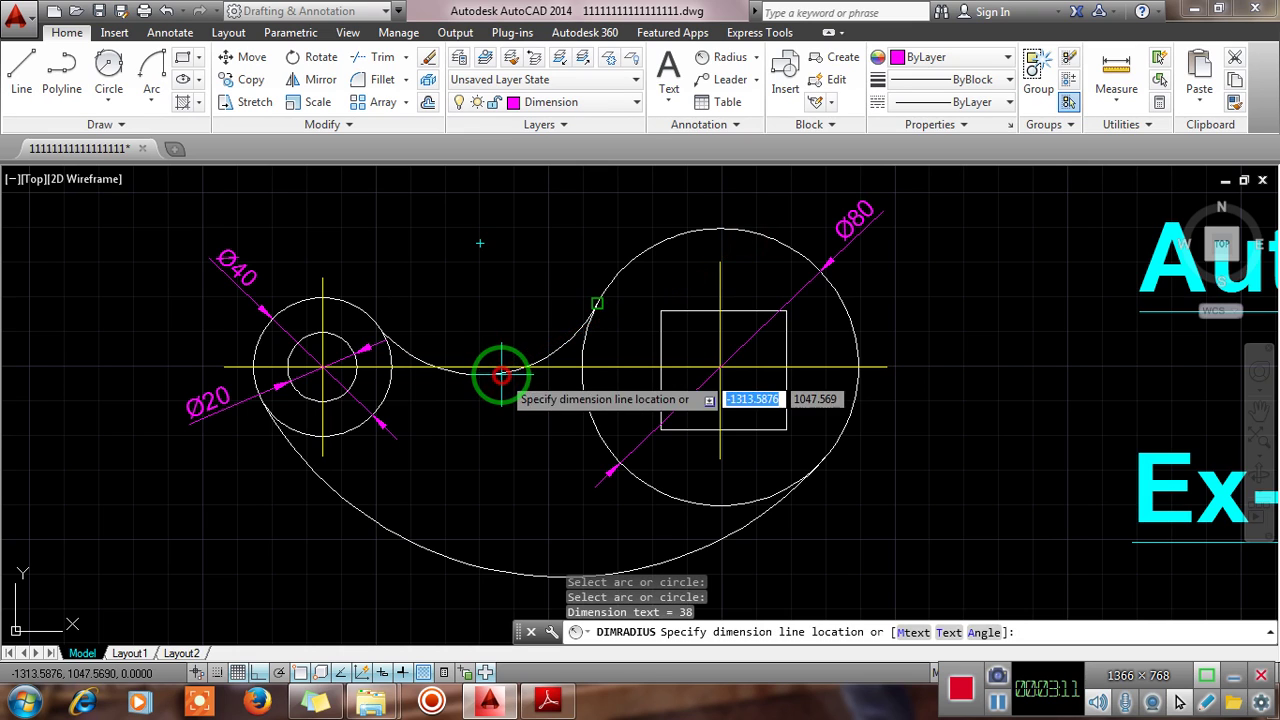
pyautogui.click(495, 274)
pyautogui.click(733, 58)
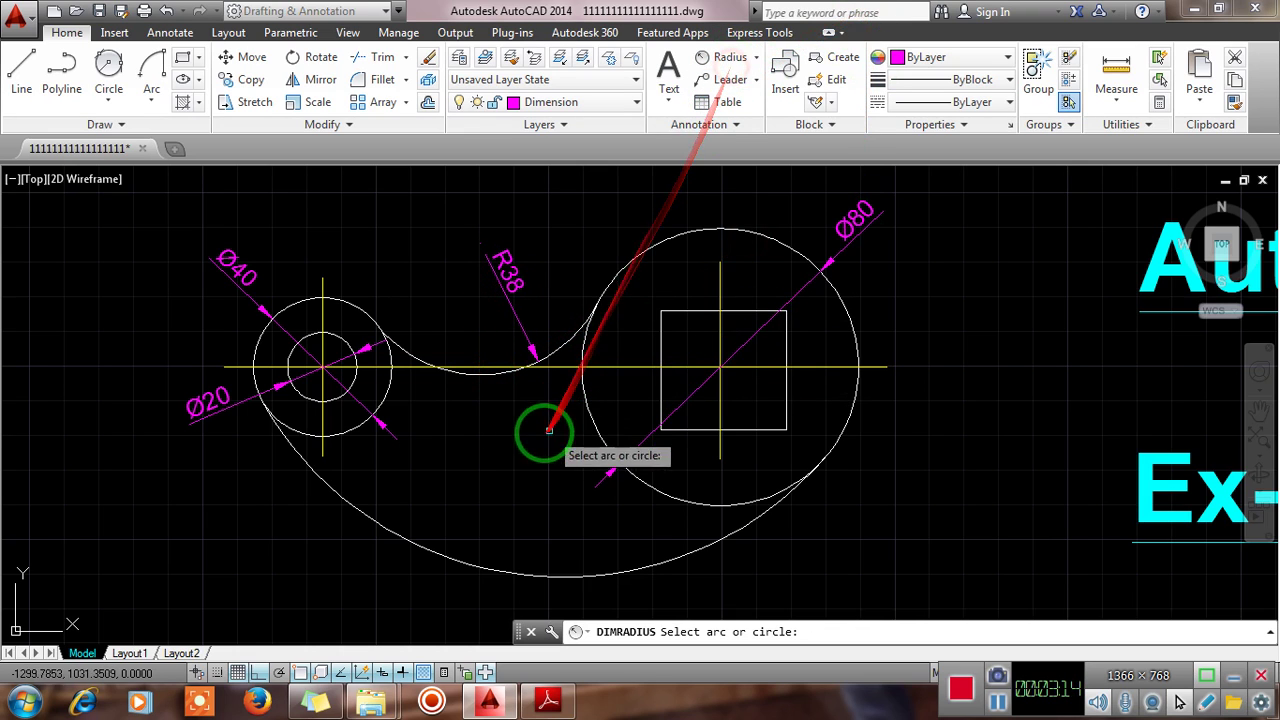
pyautogui.click(459, 562)
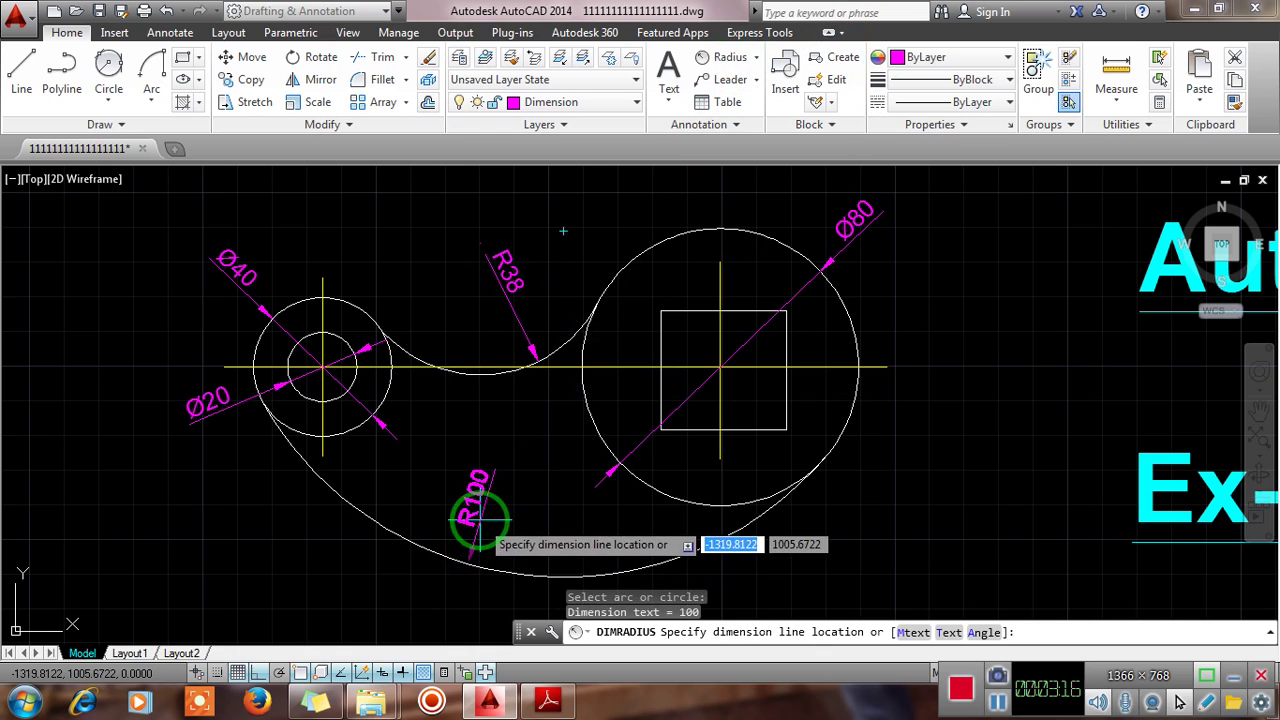
pyautogui.click(474, 520)
pyautogui.click(745, 64)
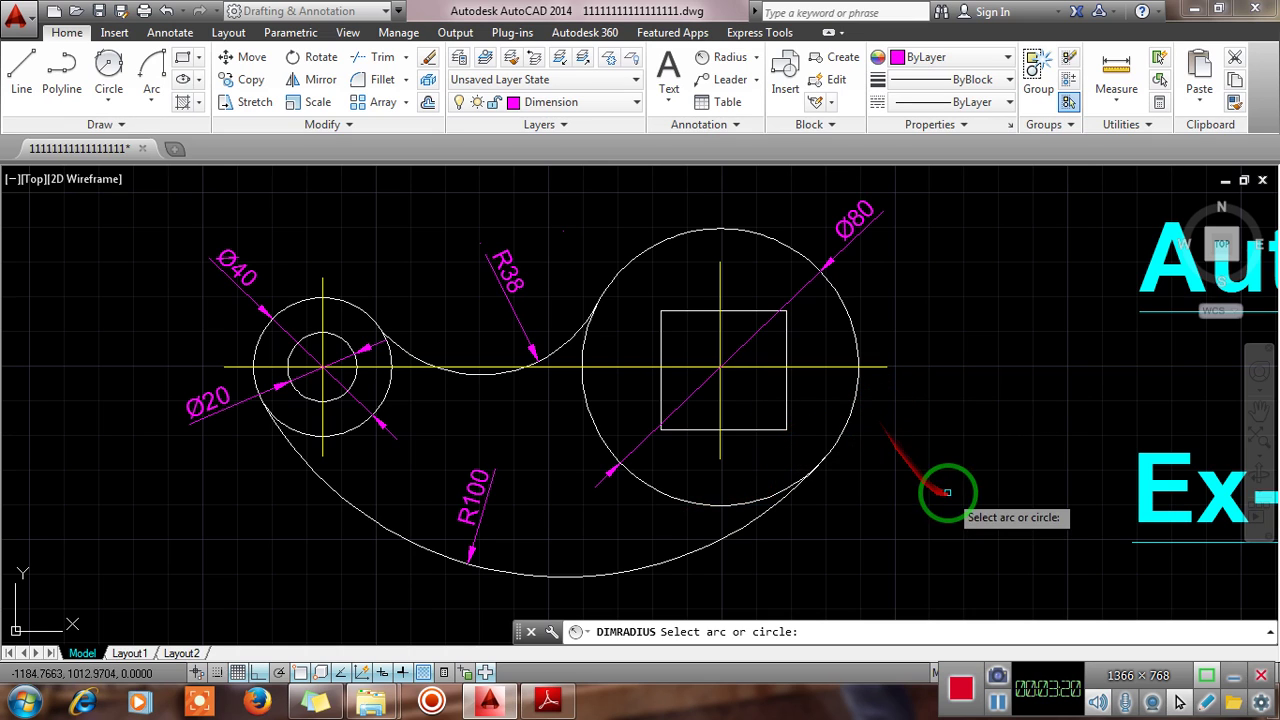
pyautogui.press('Escape')
pyautogui.press('Escape')
pyautogui.press('Escape')
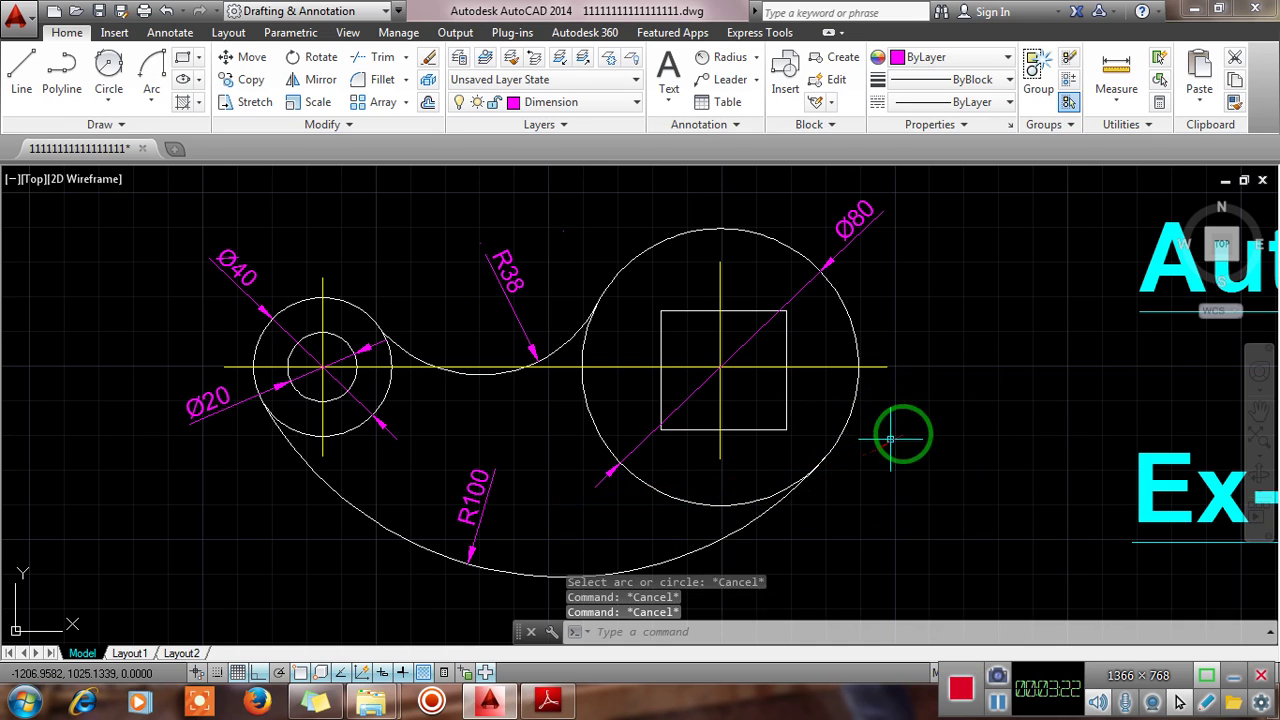
pyautogui.moveTo(917, 418); pyautogui.dragTo(951, 392, button='middle')
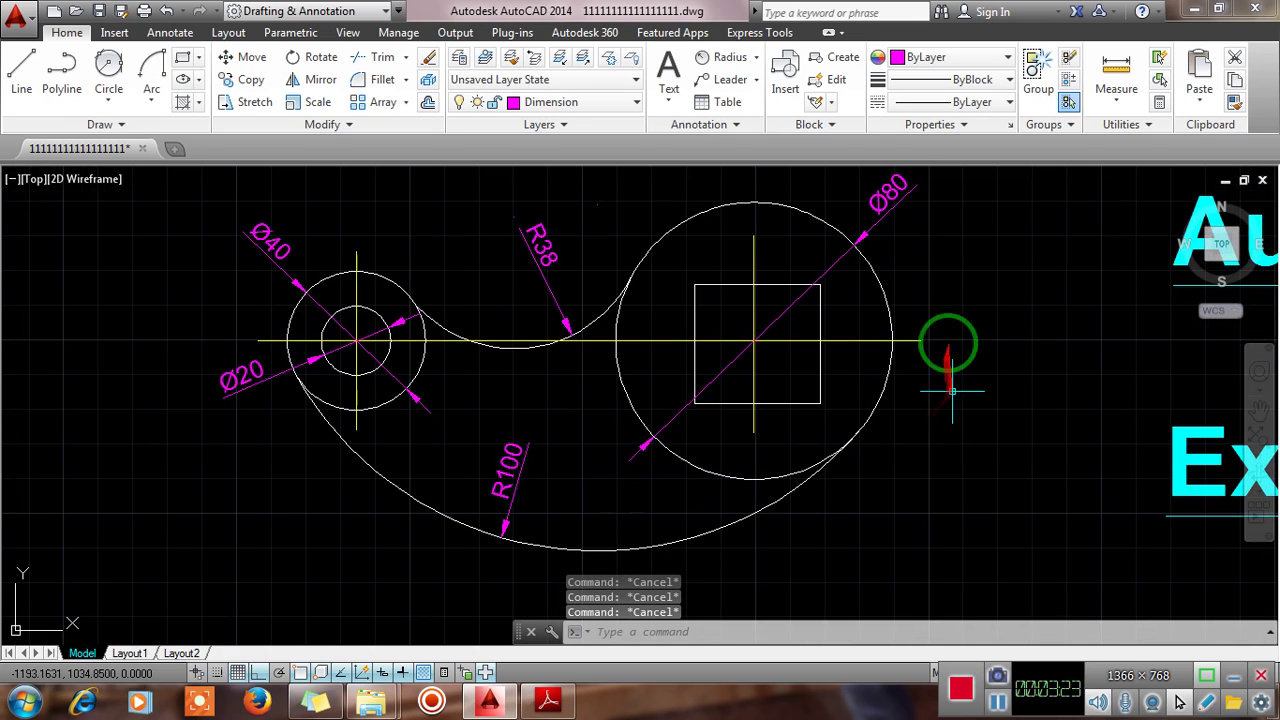
# Add a 115 linear dimension between the two circle centres, placed above the profile.
pyautogui.click(757, 57)
pyautogui.click(752, 99)
pyautogui.click(357, 341)
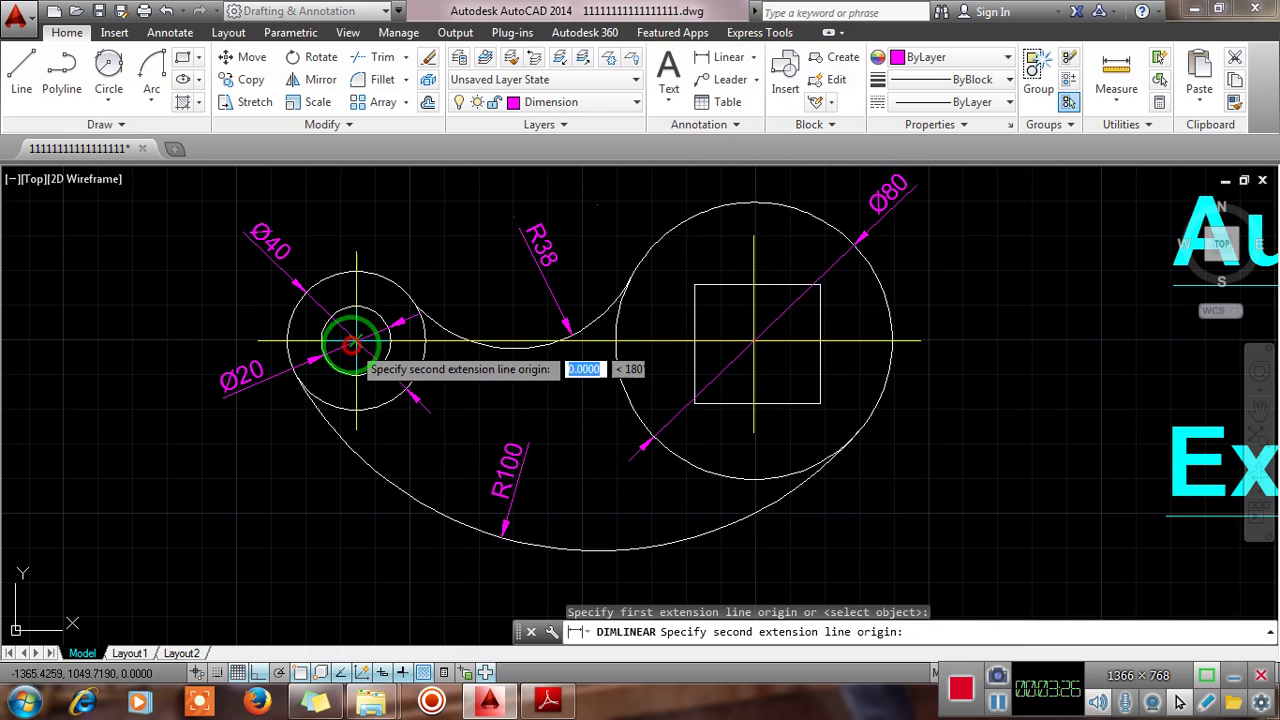
pyautogui.click(773, 341)
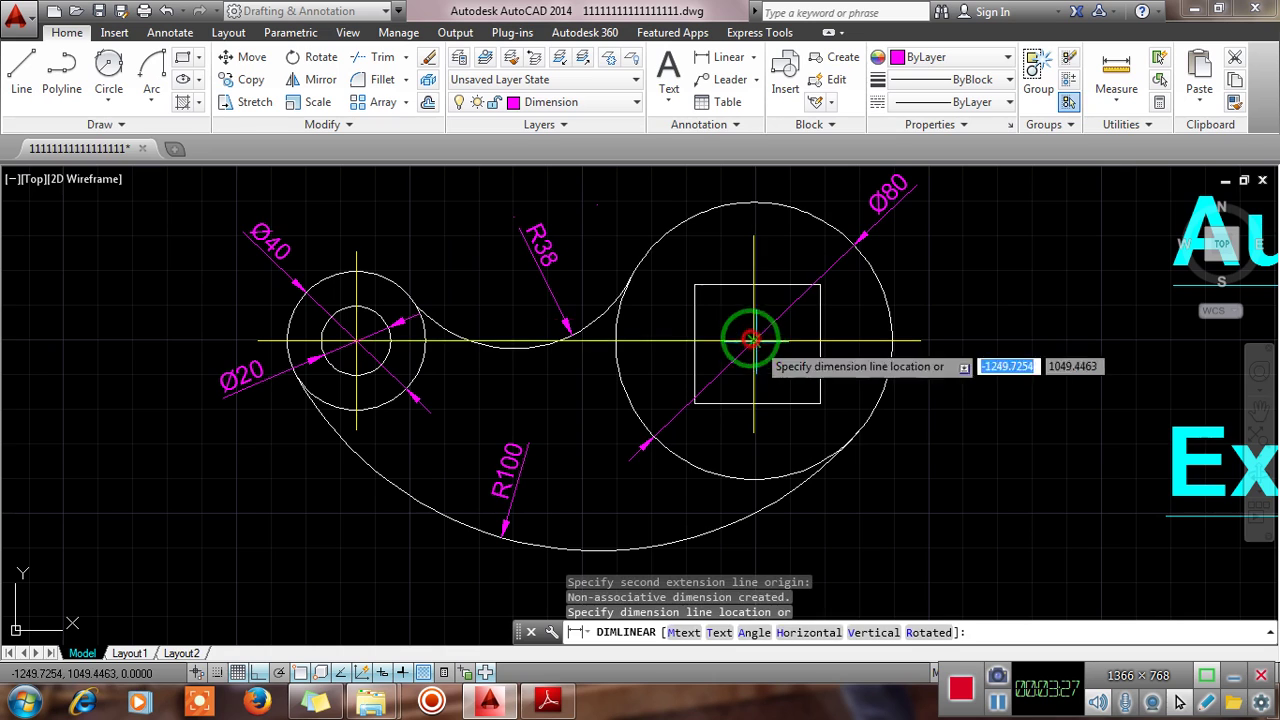
pyautogui.click(591, 187)
pyautogui.moveTo(700, 251); pyautogui.dragTo(600, 288, button='middle')
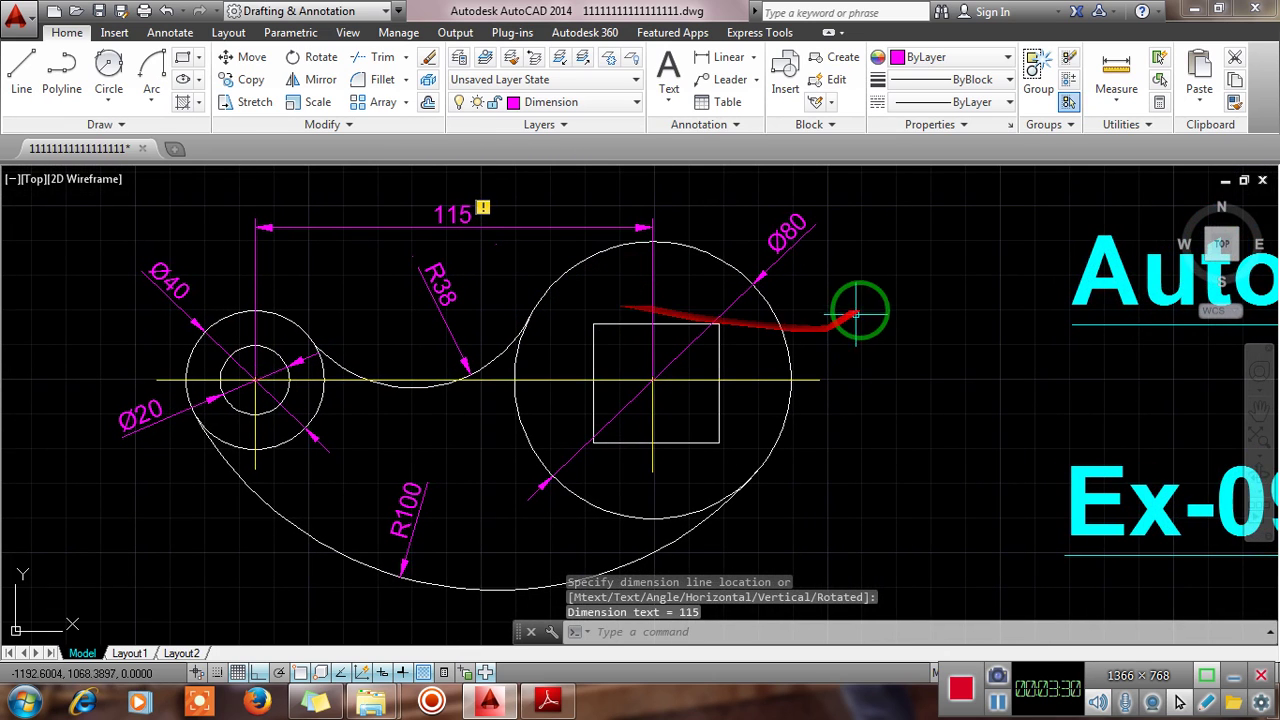
pyautogui.press('Escape')
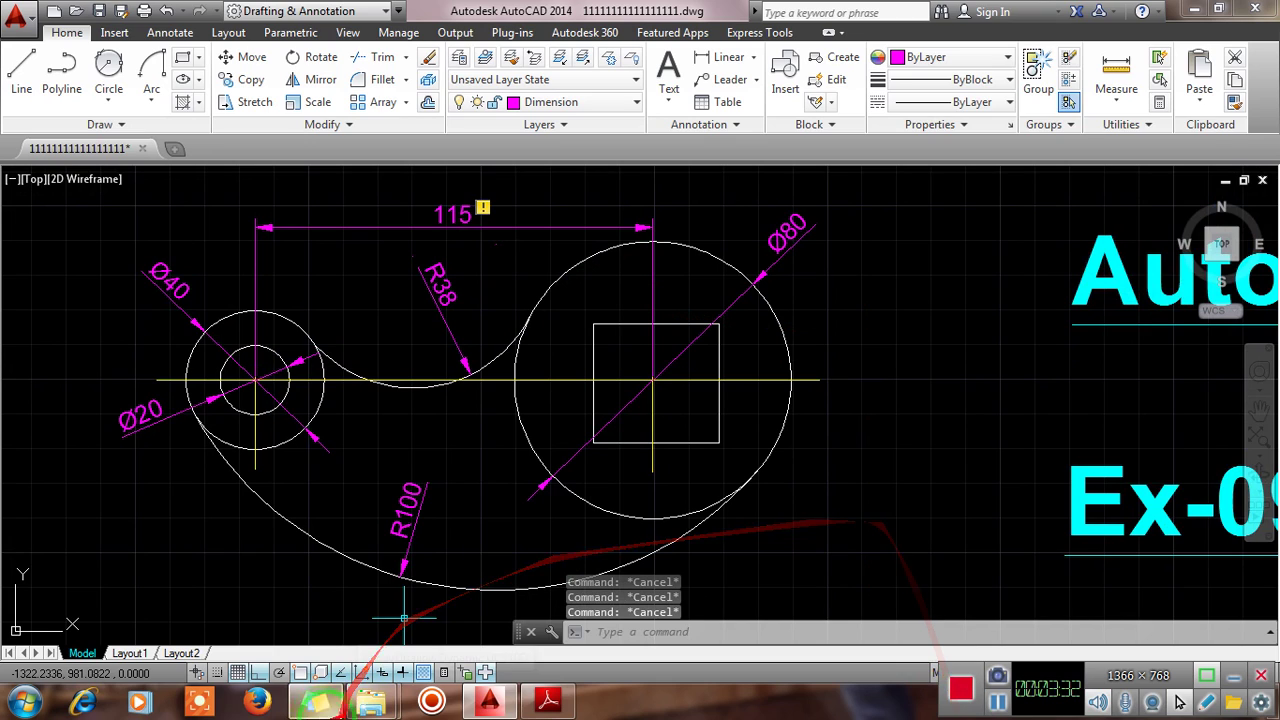
pyautogui.click(316, 700)
# Bring up the thank-you sticky note, centre it over the cam drawing, and select its full message.
pyautogui.click(978, 325)
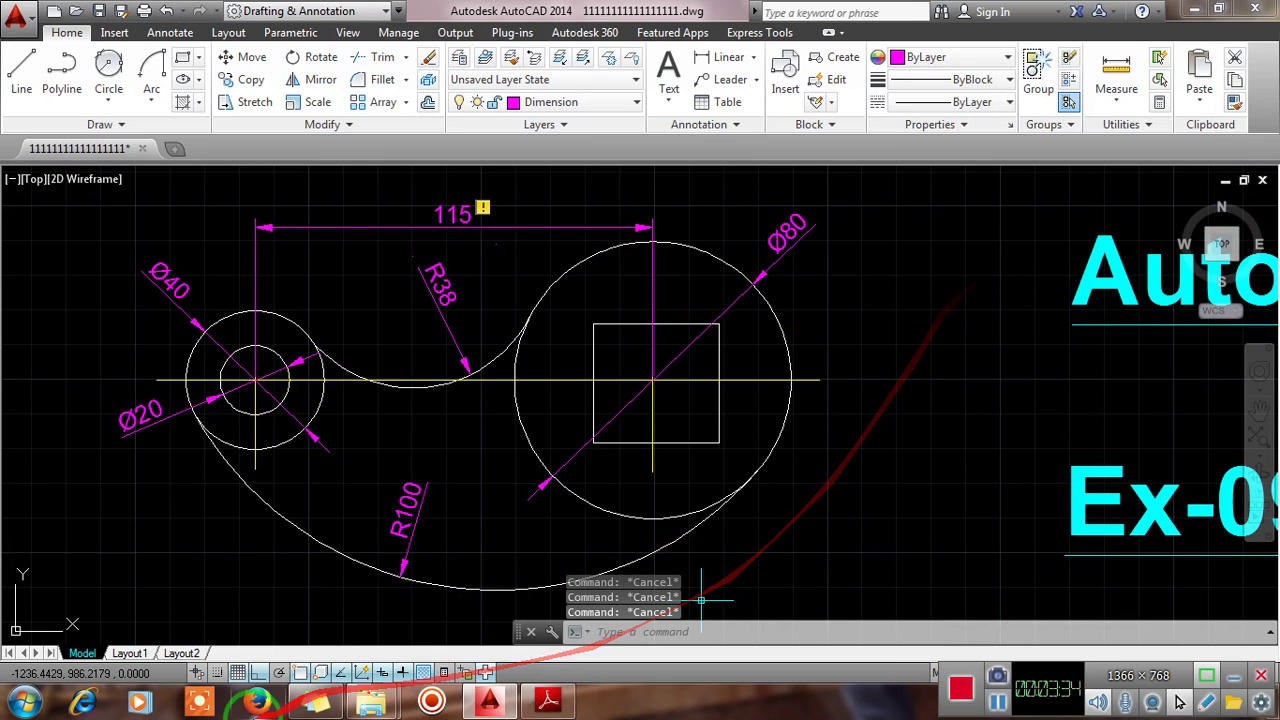
pyautogui.click(316, 700)
pyautogui.moveTo(1066, 60); pyautogui.dragTo(845, 230)
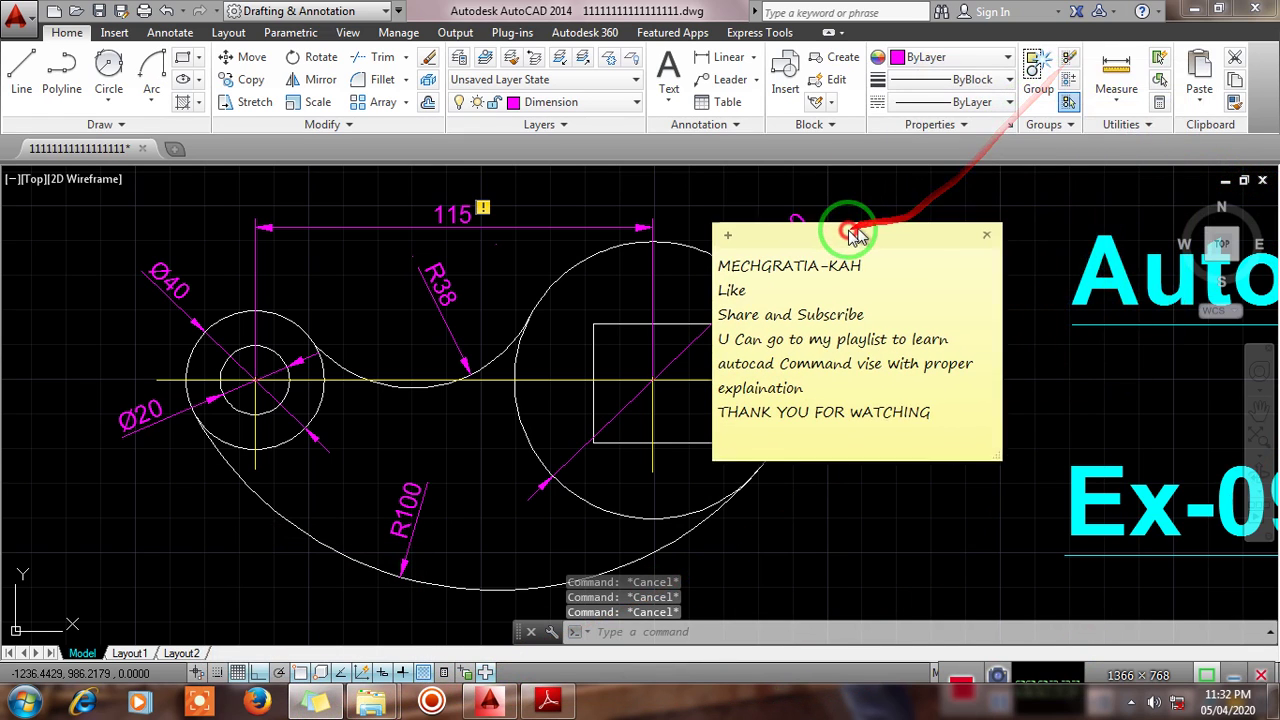
pyautogui.moveTo(783, 410)
pyautogui.mouseDown()
pyautogui.moveTo(709, 300)
pyautogui.moveTo(708, 277)
pyautogui.mouseUp()
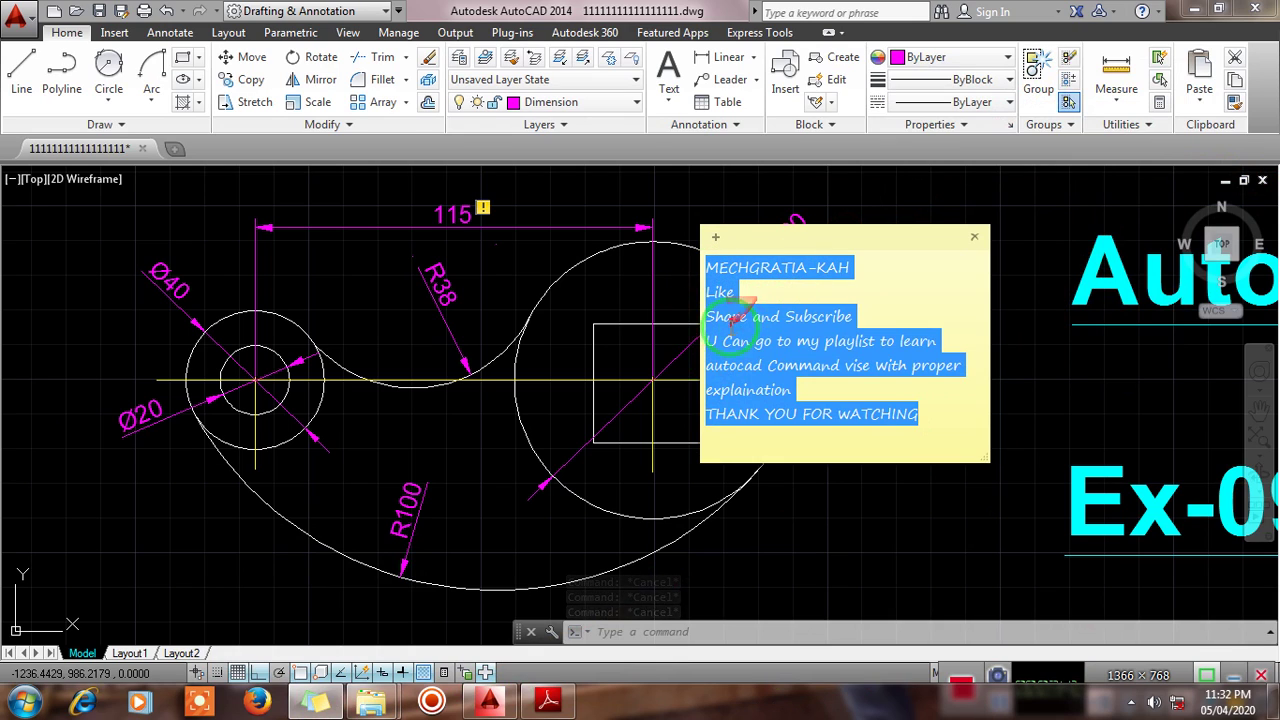